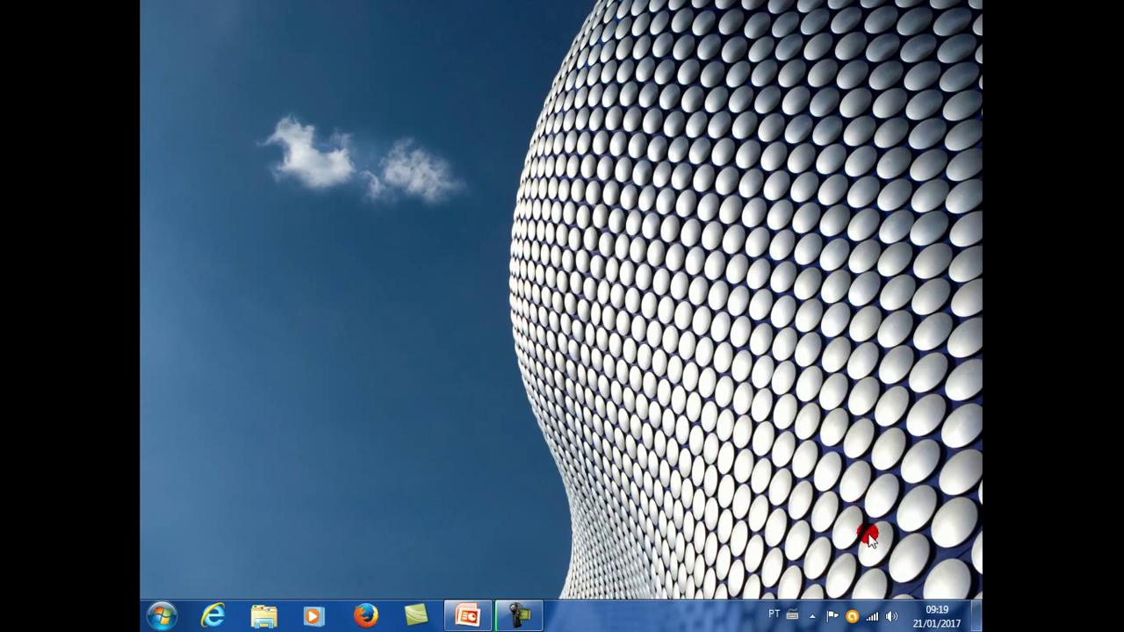
Open the Network and Sharing Center from the tray to view the AULASTEC 7 and AulasTec 6 connections
mouse_move(874, 621)
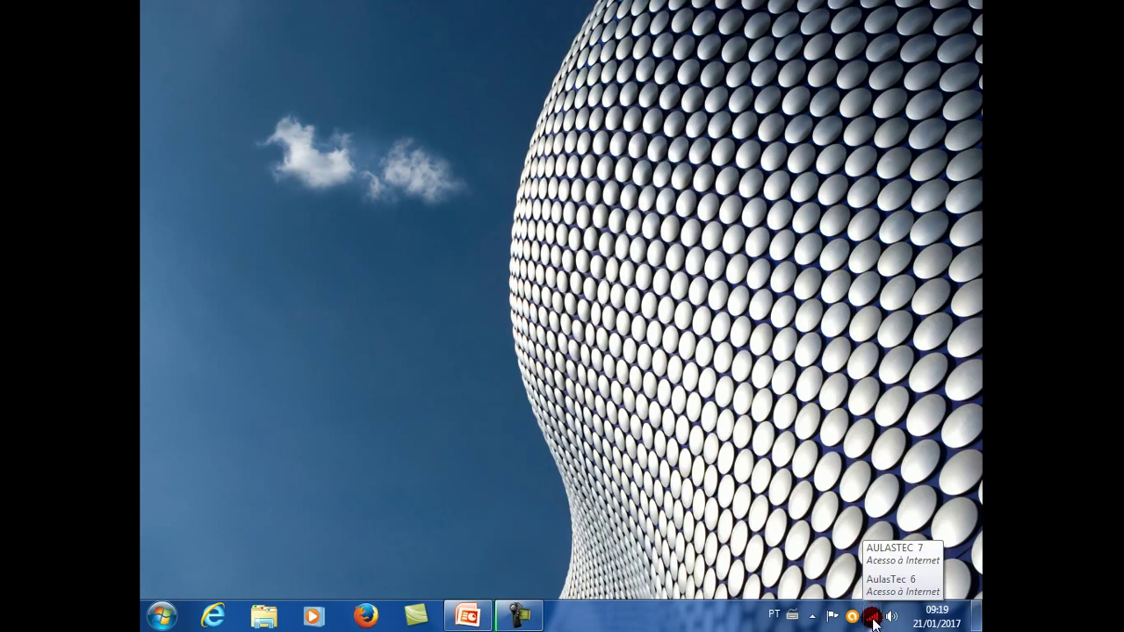
left_click(874, 617)
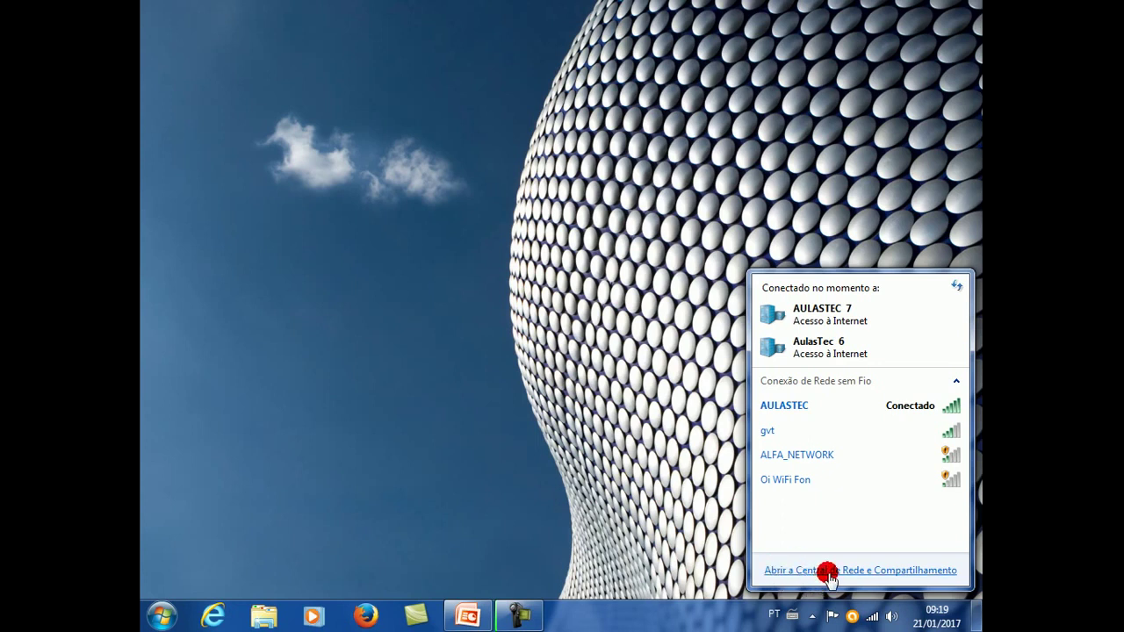
left_click(830, 571)
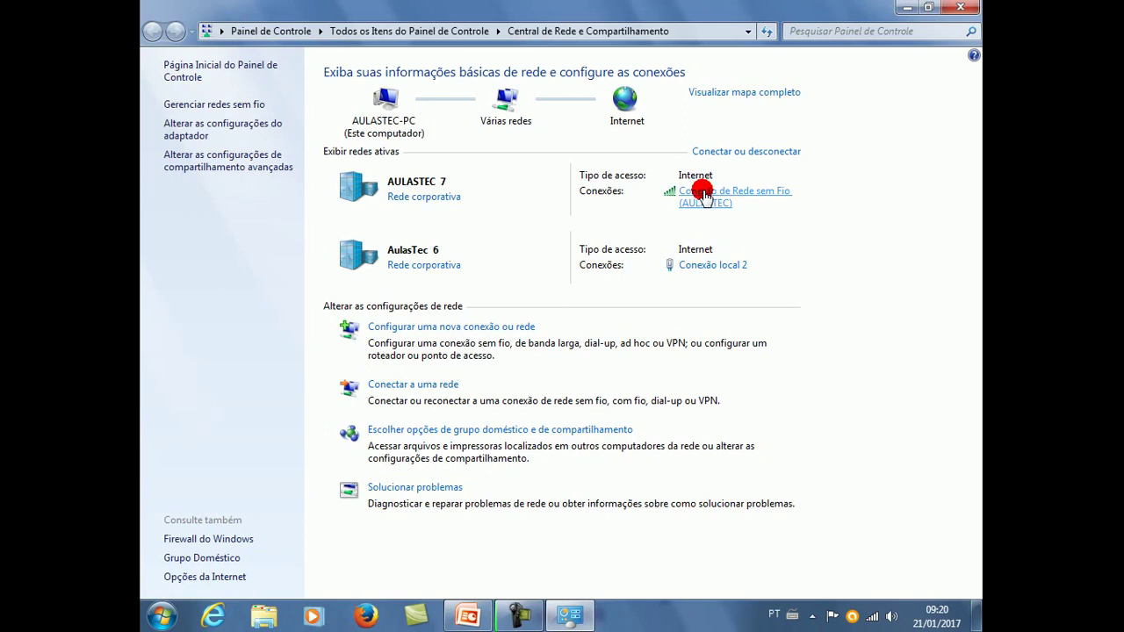
Check the wireless connection details for IPv4 default gateway 192.168.1.1, then close all the windows
left_click(703, 193)
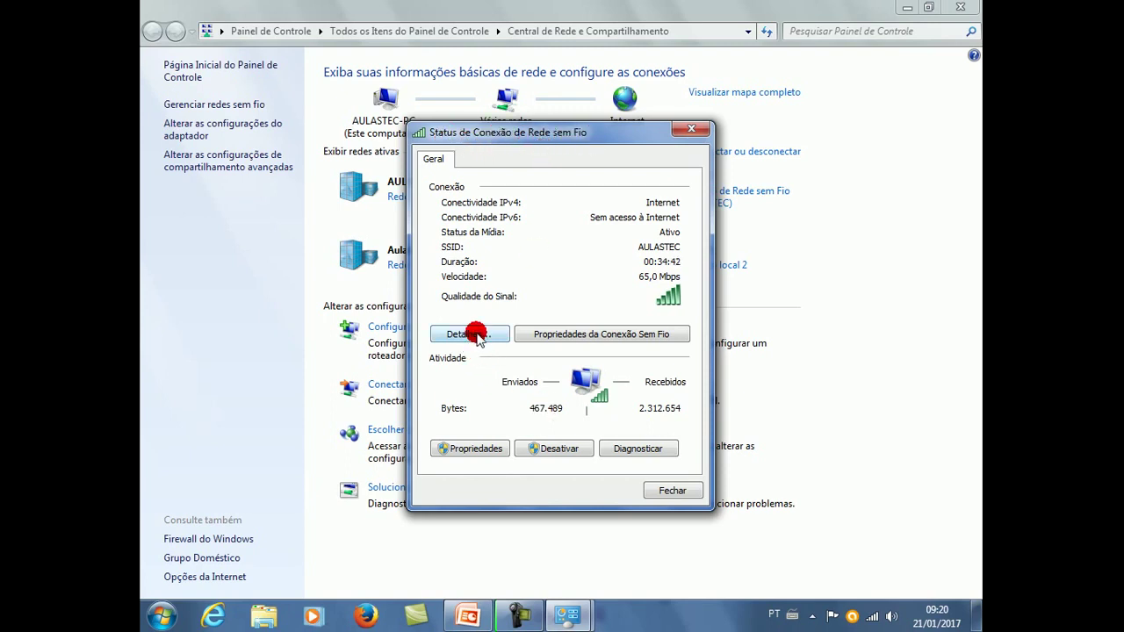
left_click(473, 335)
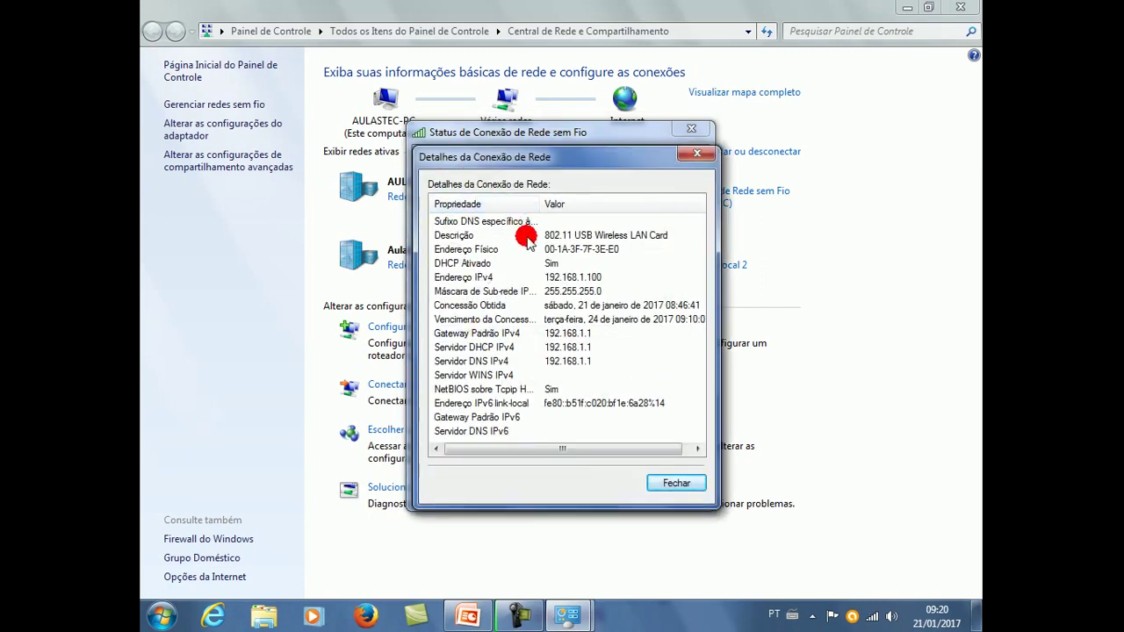
left_click(474, 334)
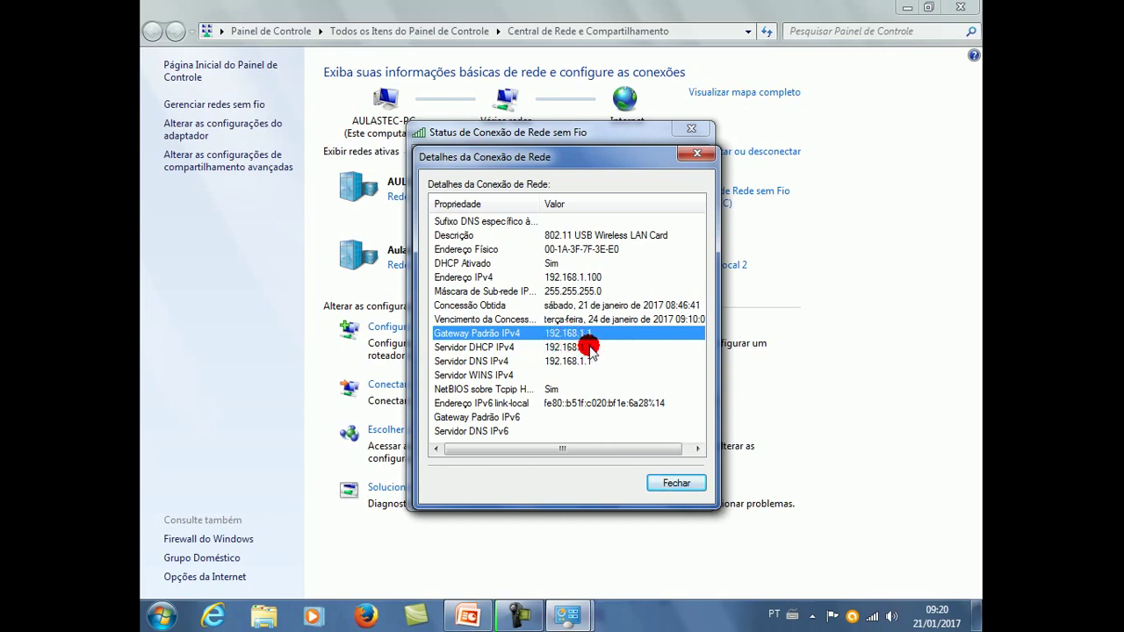
left_click(694, 488)
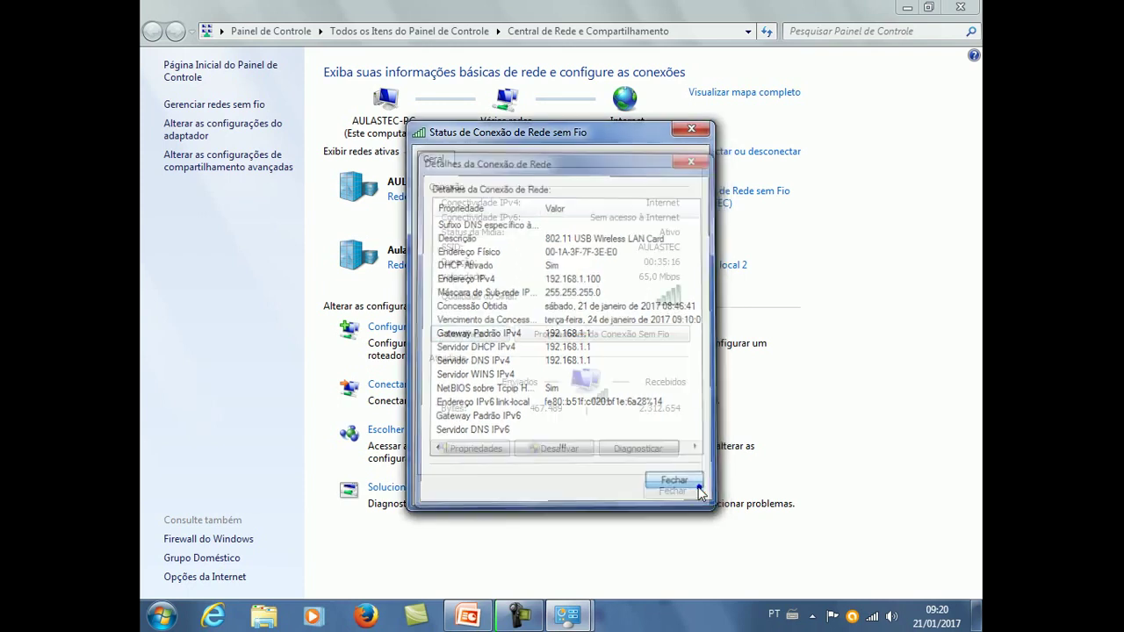
left_click(688, 560)
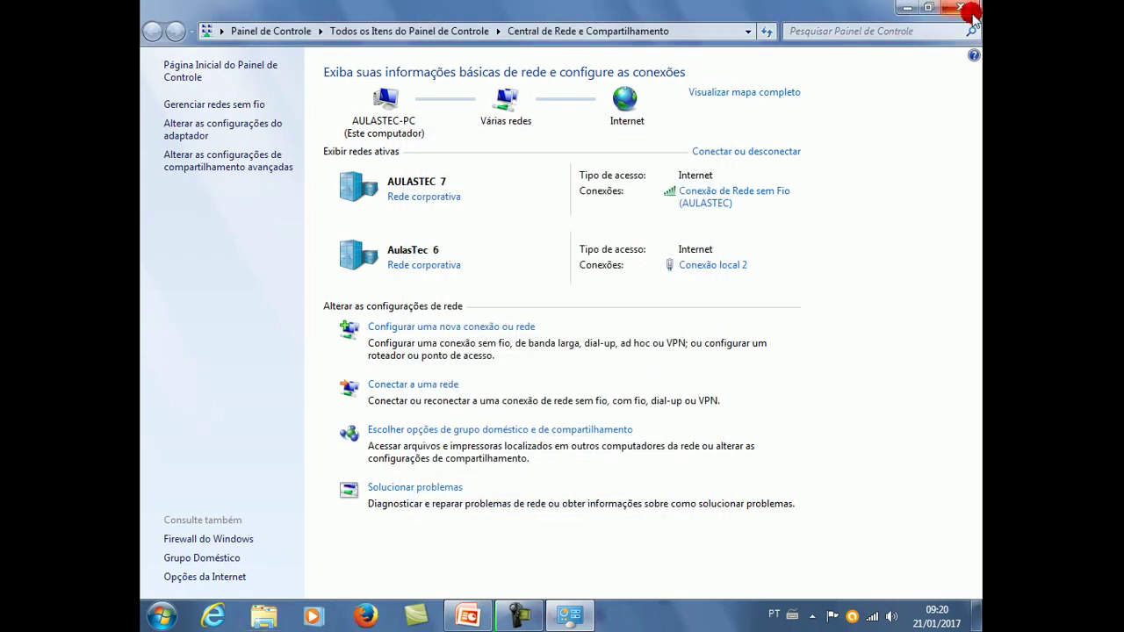
left_click(960, 6)
Switch to the desktop, launch Firefox and go to 192.168.1.1
key("alt+Tab")
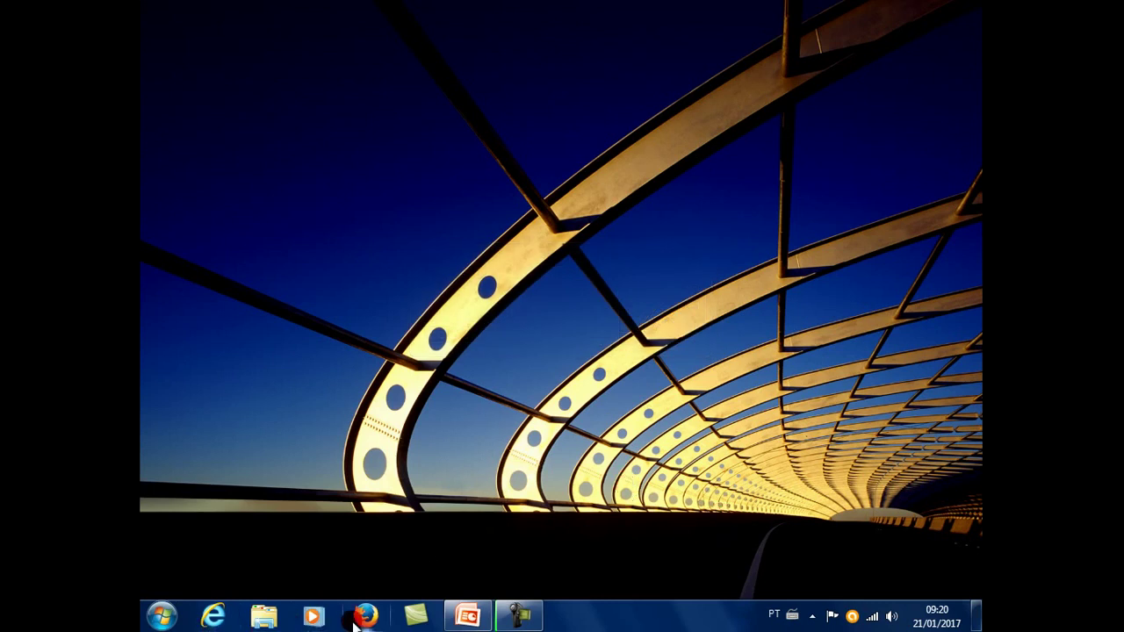
left_click(365, 615)
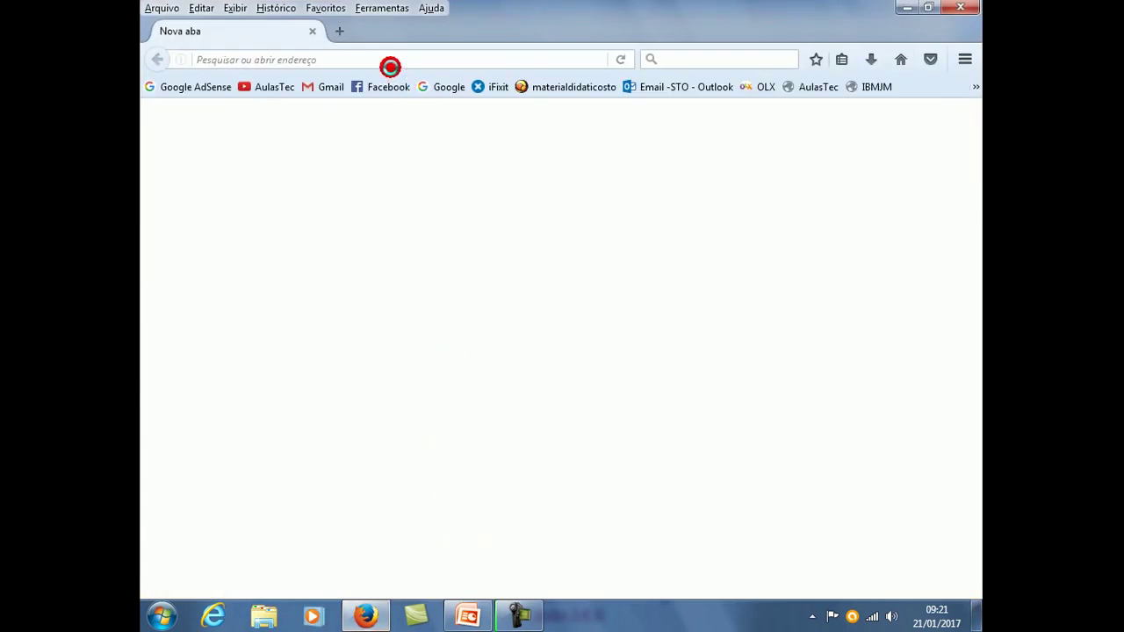
left_click(385, 58)
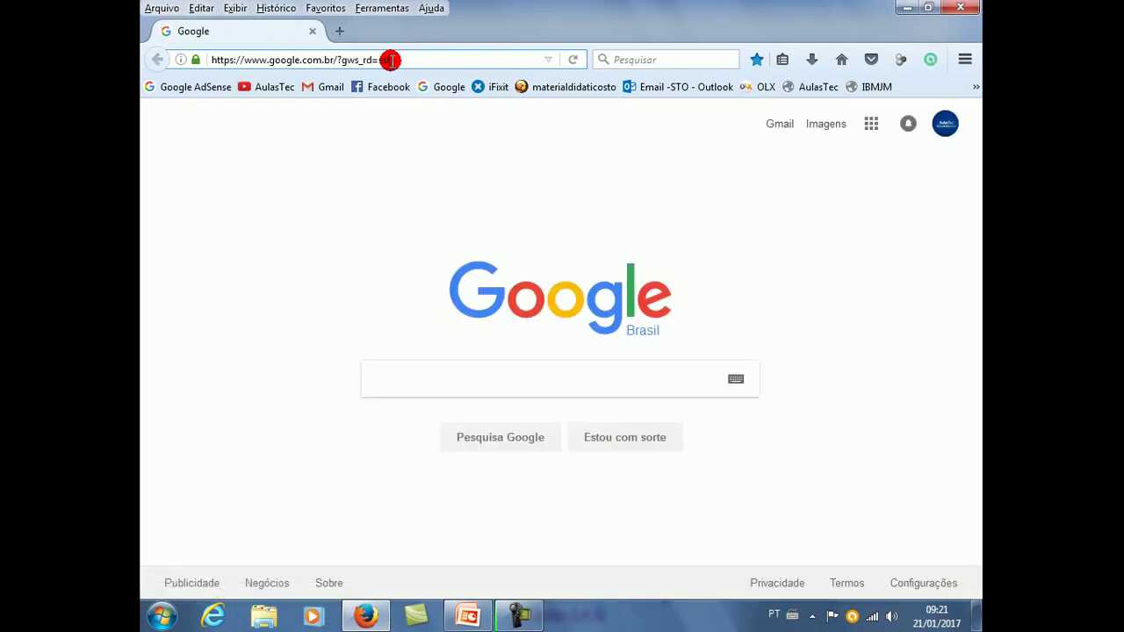
left_click(391, 59)
type("192.168.1.1/")
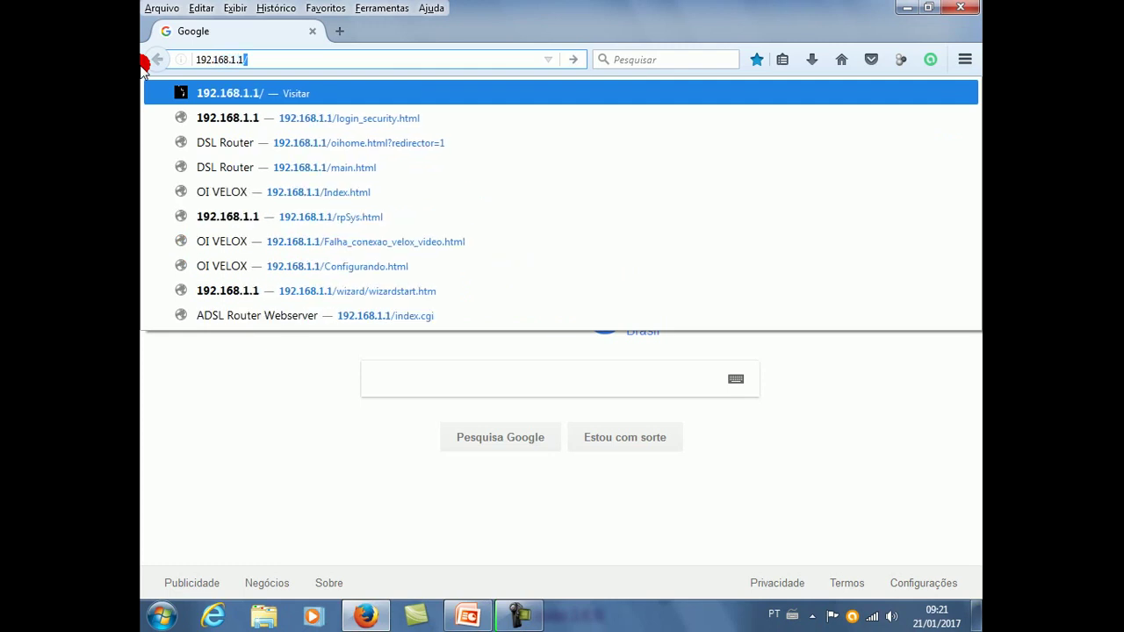
key("Return")
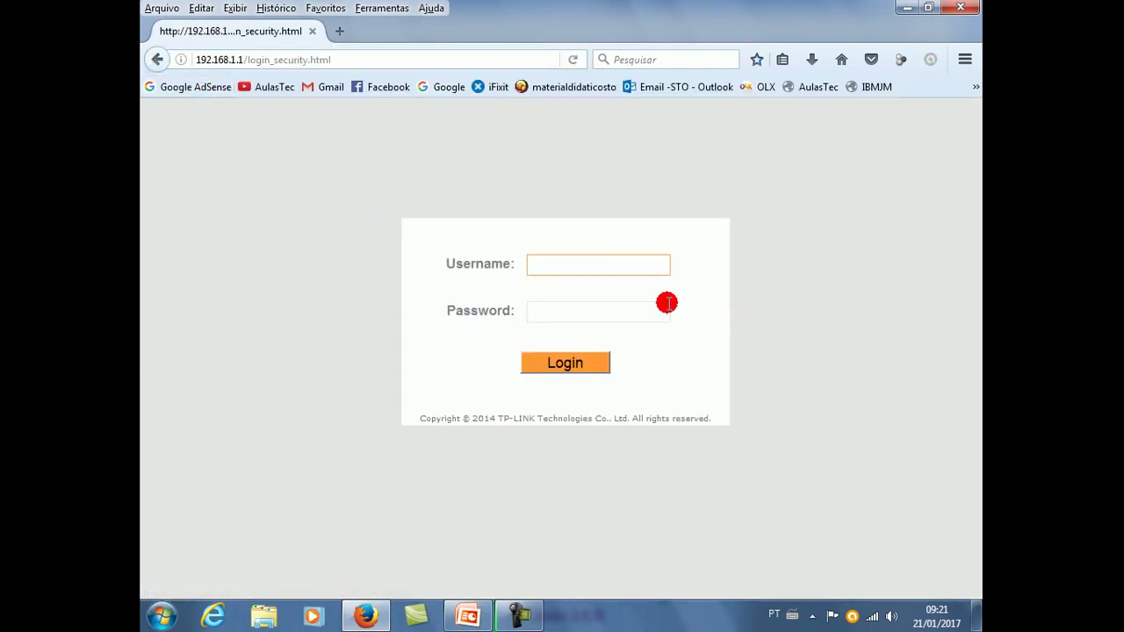
Log in to the TP-LINK router with the administrator username and password
left_click(668, 303)
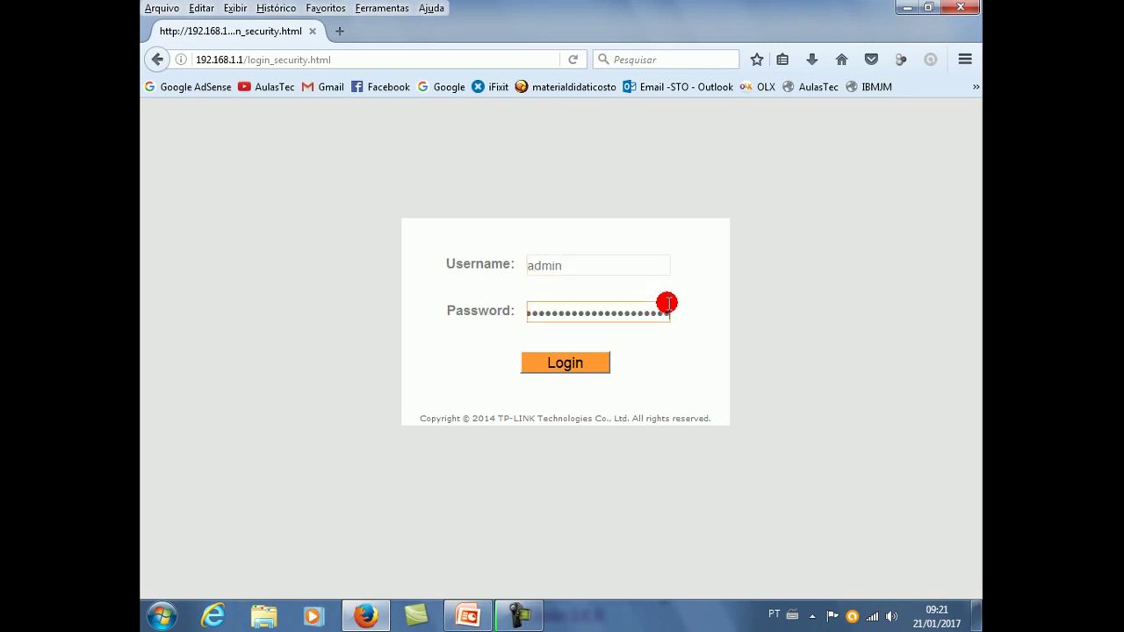
key("BackSpace")
key("BackSpace")
key("BackSpace")
key("BackSpace")
key("BackSpace")
key("BackSpace")
key("BackSpace")
key("BackSpace")
key("BackSpace")
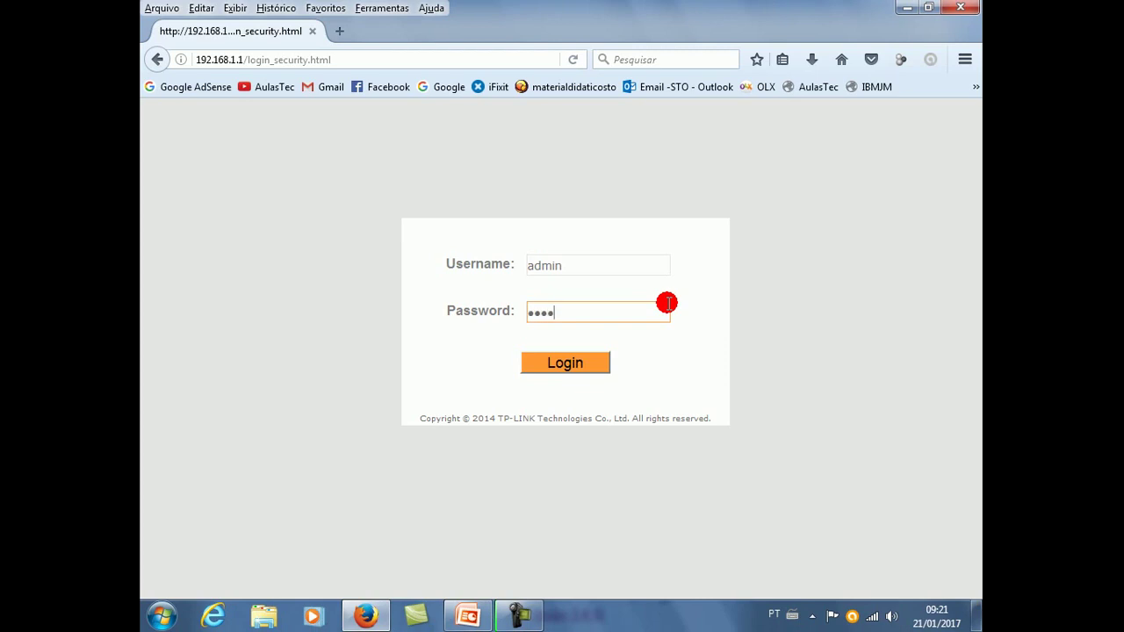
left_click(581, 367)
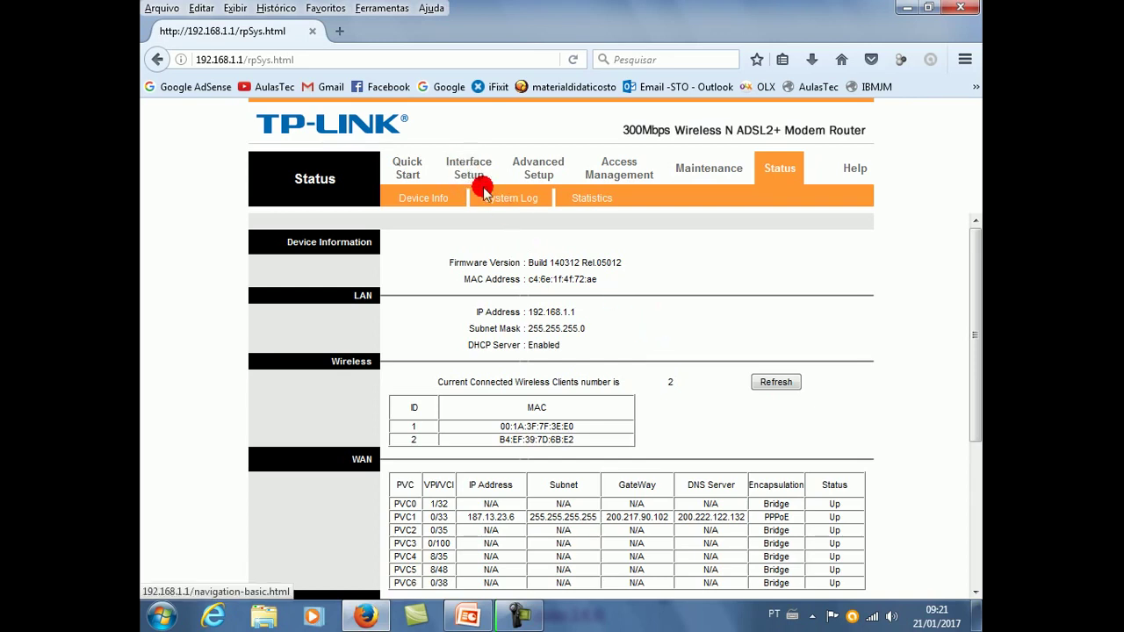
Go to Interface Setup > Wireless in the router menu
left_click(474, 169)
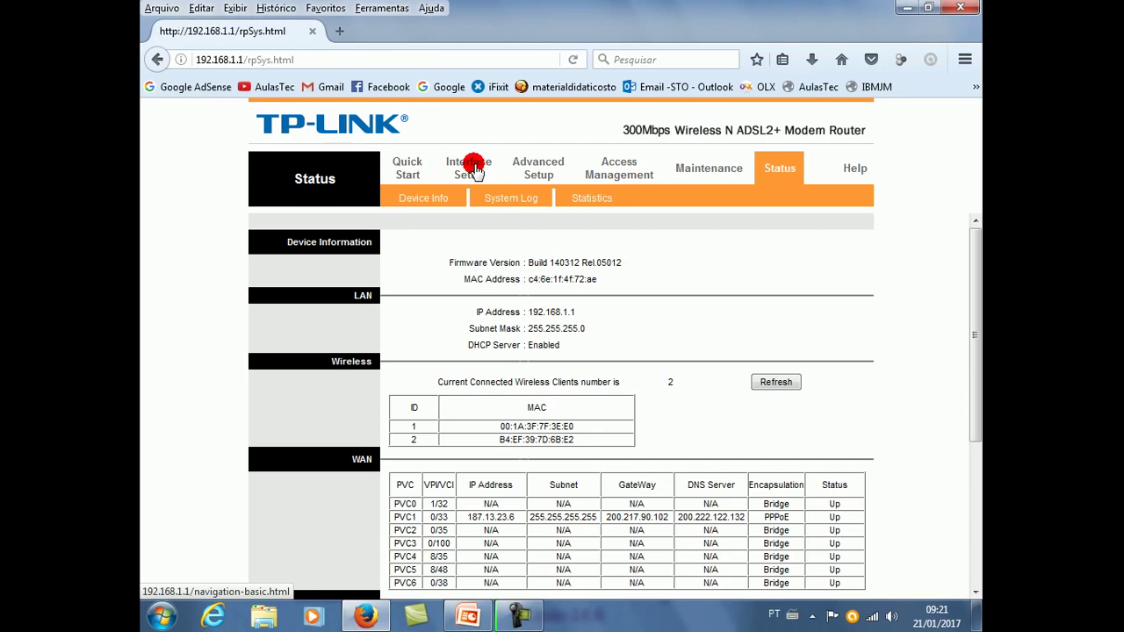
left_click(475, 171)
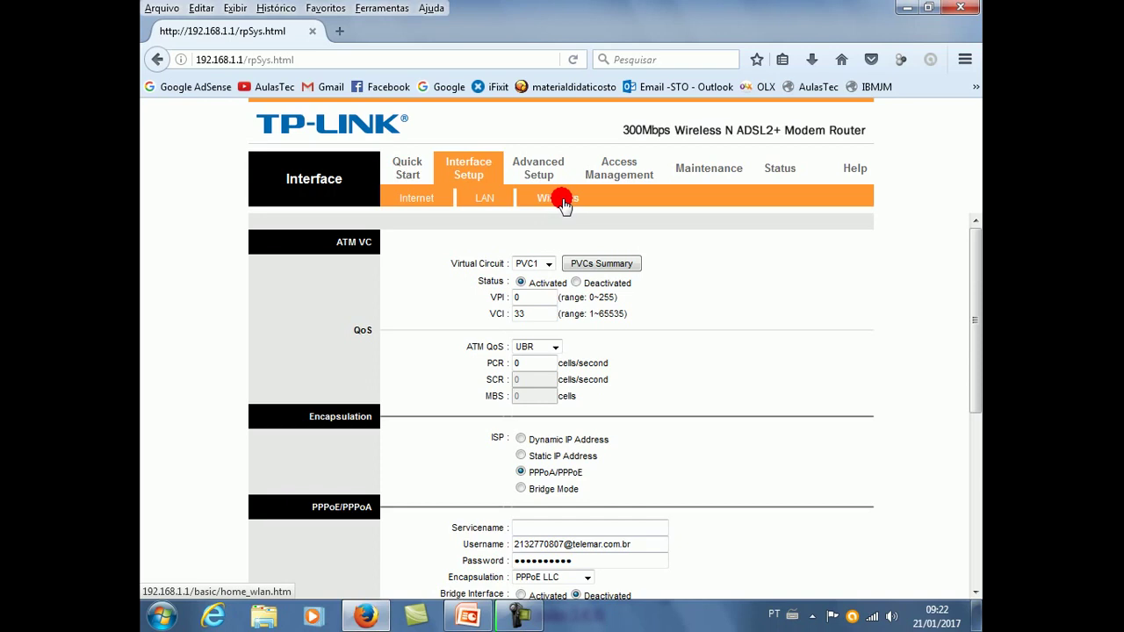
left_click(565, 204)
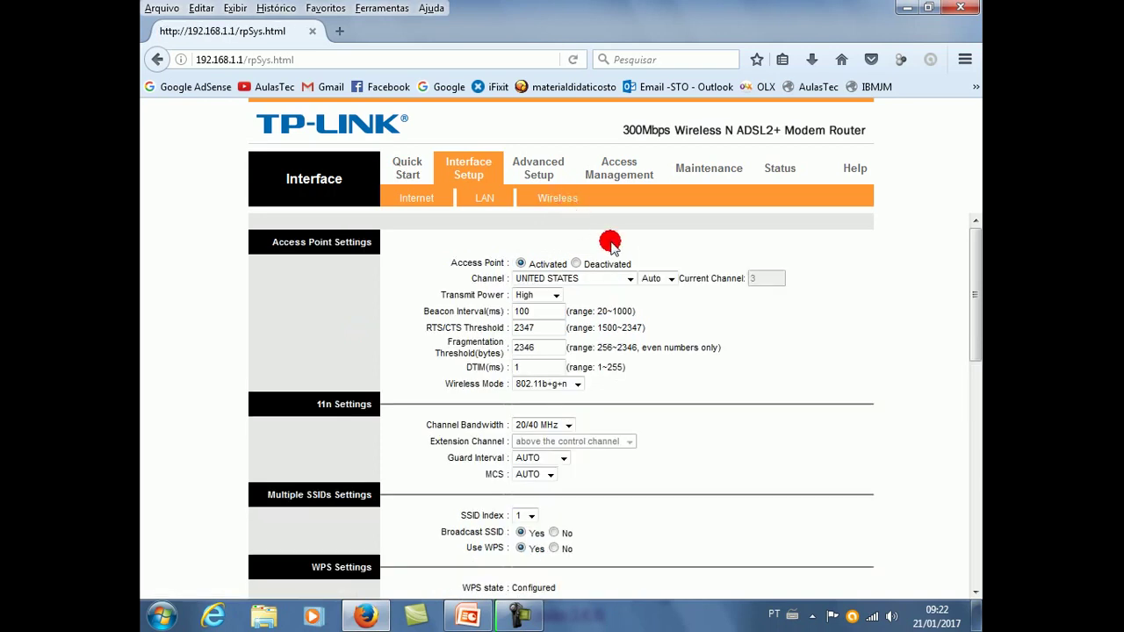
Replace the WPA2-PSK Pre-Shared Key for SSID AULASTEC with the new Wi-Fi key
scroll(610, 242, "down", 2)
scroll(610, 243, "up", 1)
scroll(610, 242, "down", 1)
scroll(611, 242, "down", 3)
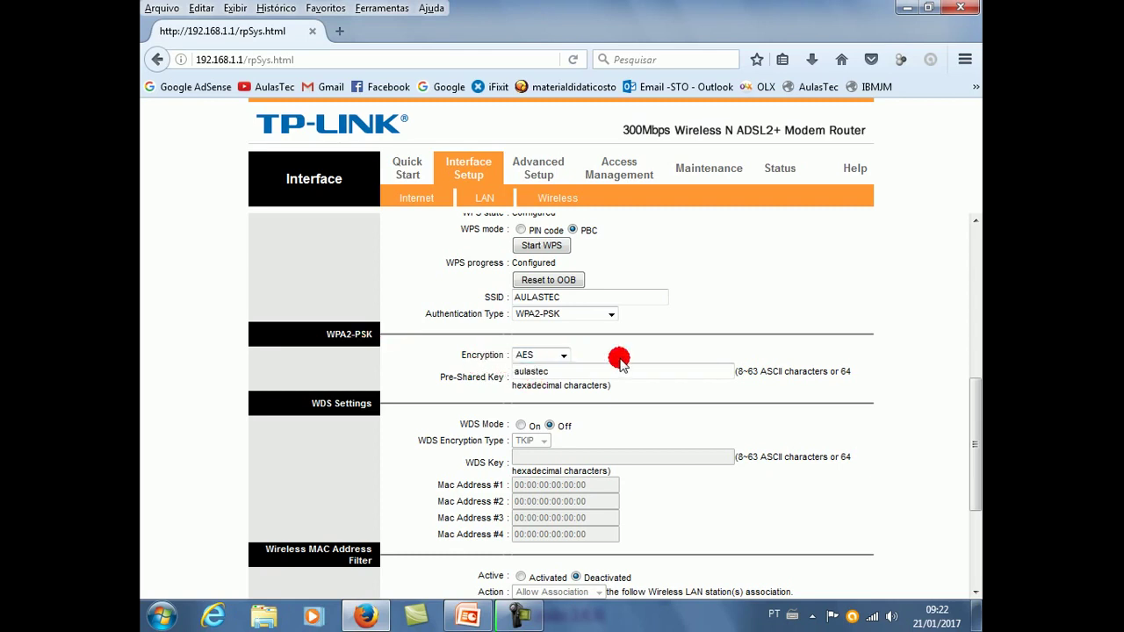
left_click(559, 374)
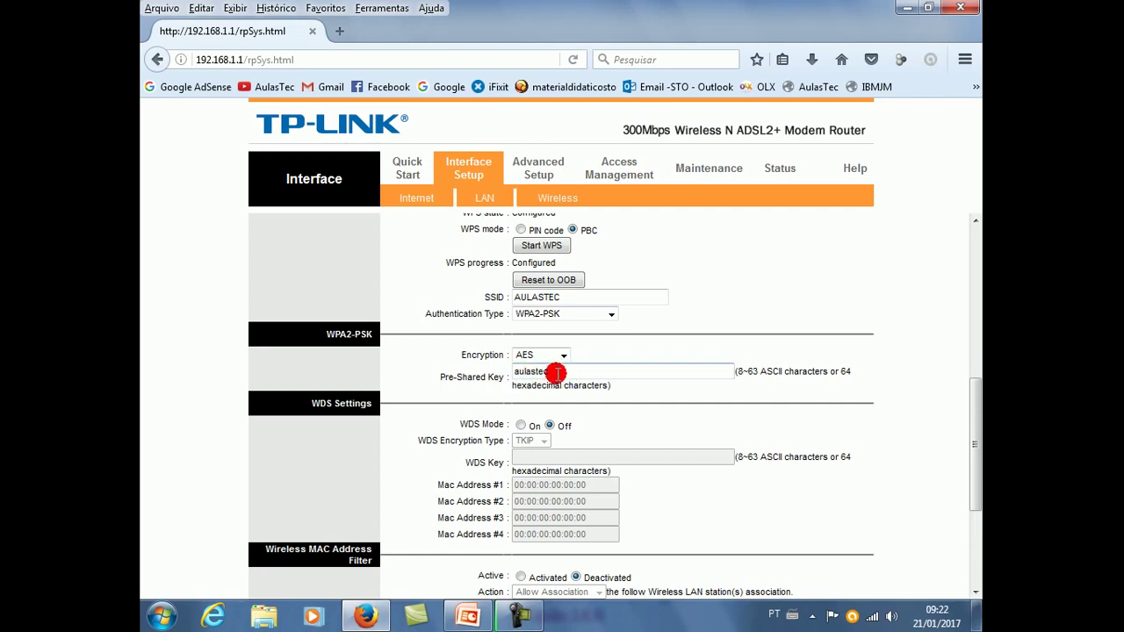
double_click(554, 372)
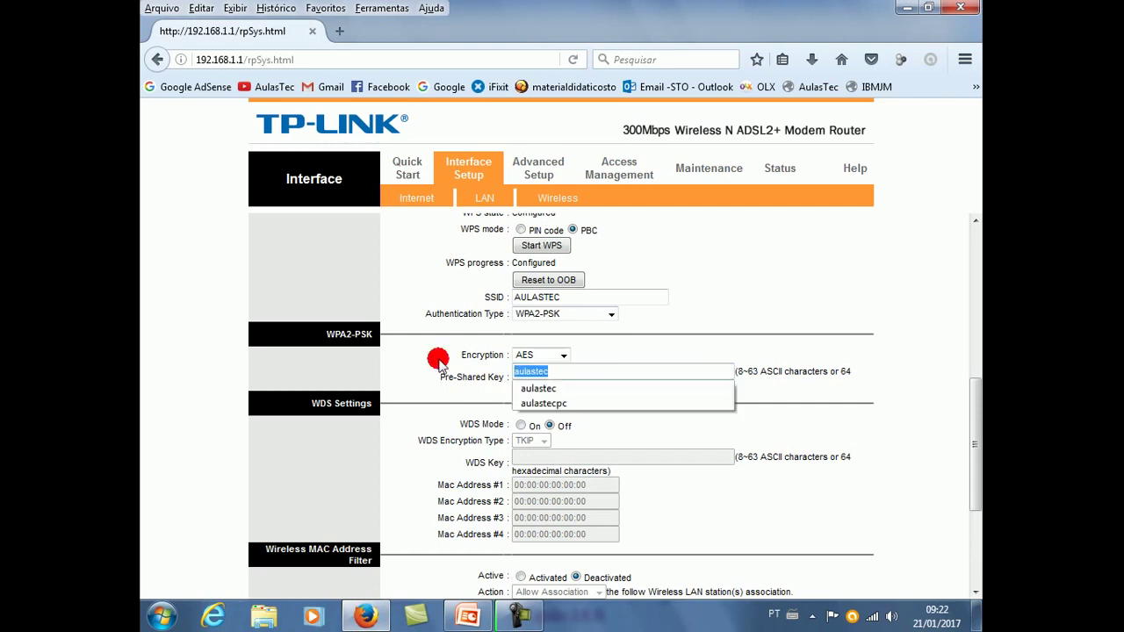
left_click(533, 403)
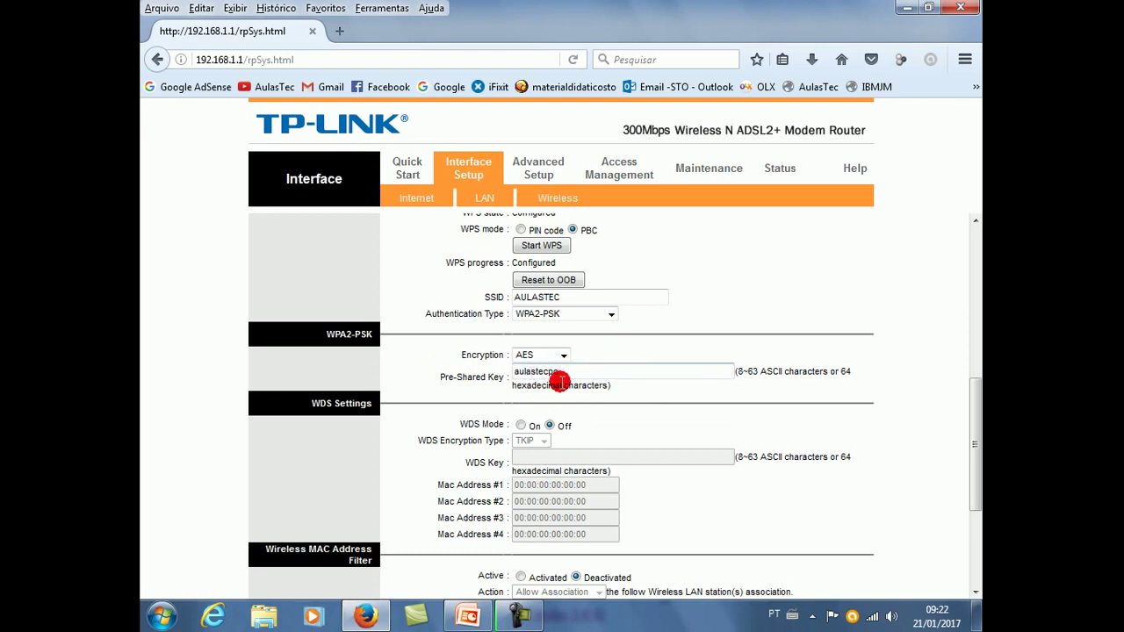
left_click_drag(578, 374, 398, 353)
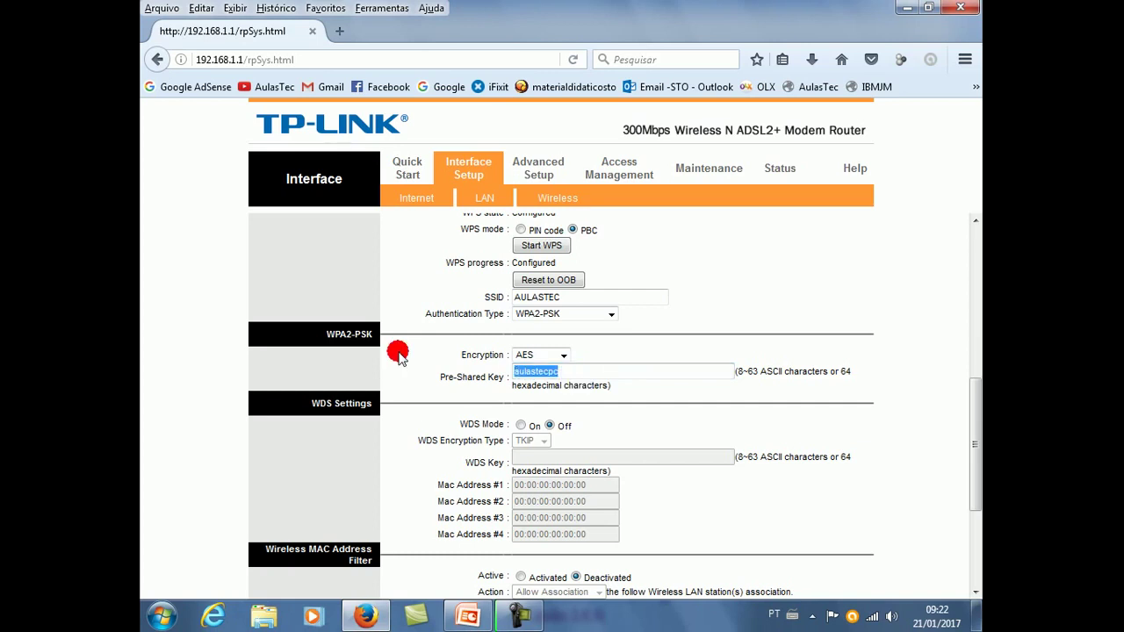
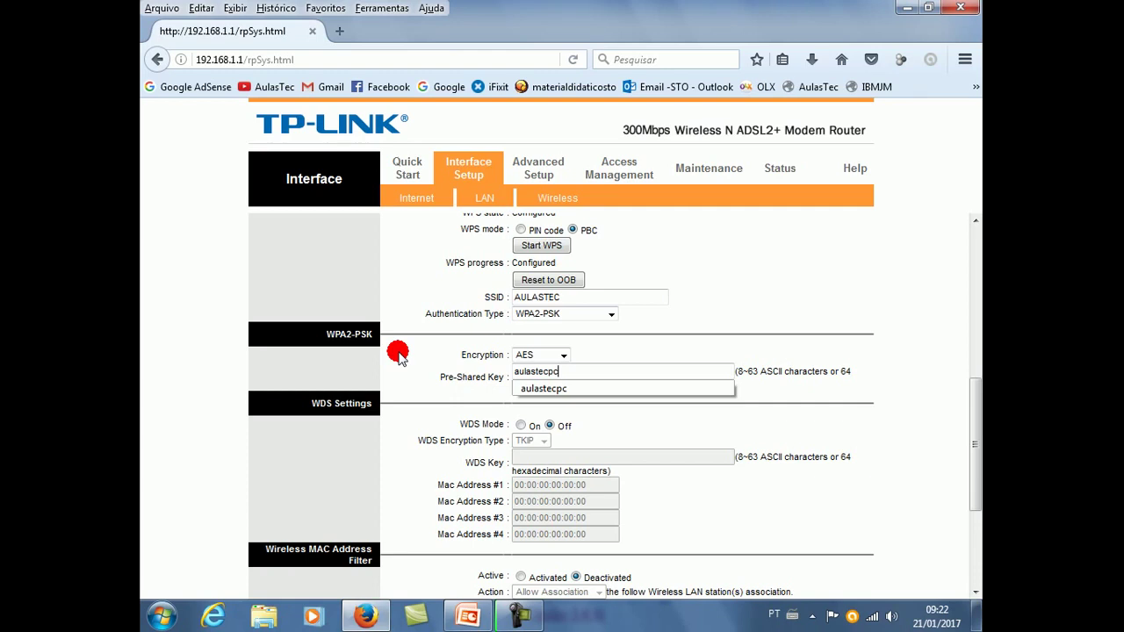
key("Down")
key("Return")
left_click(562, 397)
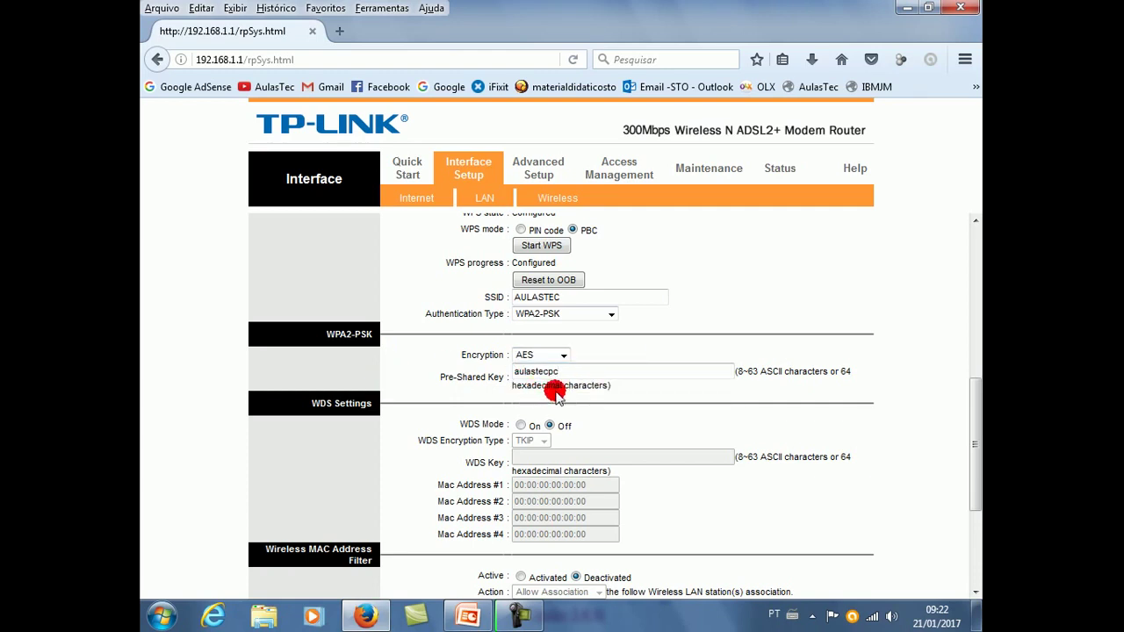
Save the wireless settings at the bottom of the Wireless page
scroll(711, 464, "down", 4)
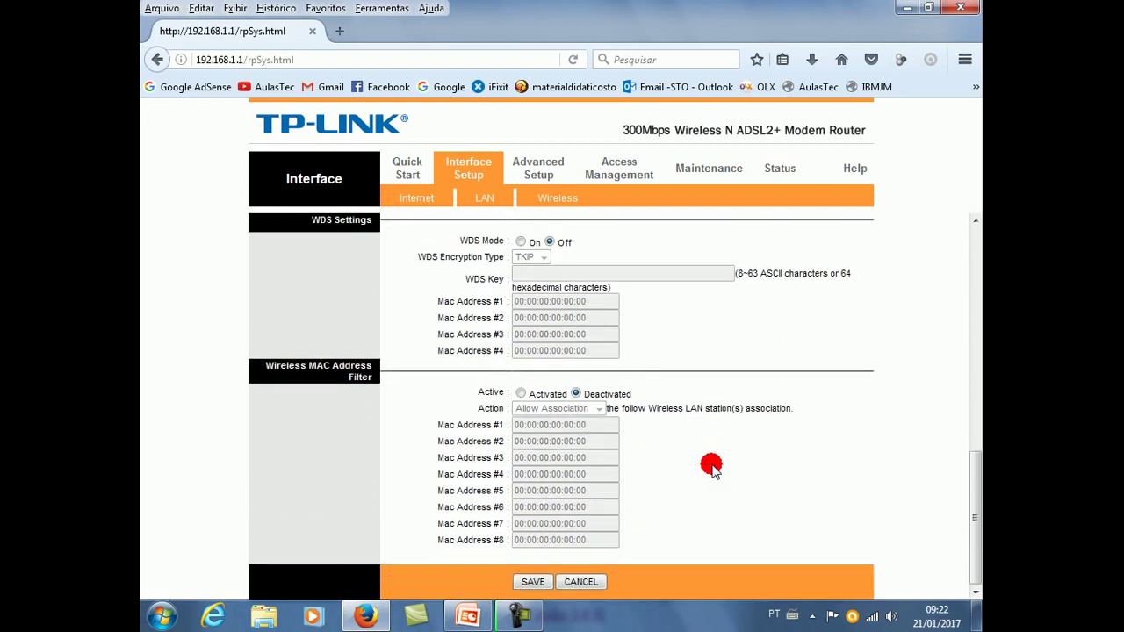
left_click(530, 583)
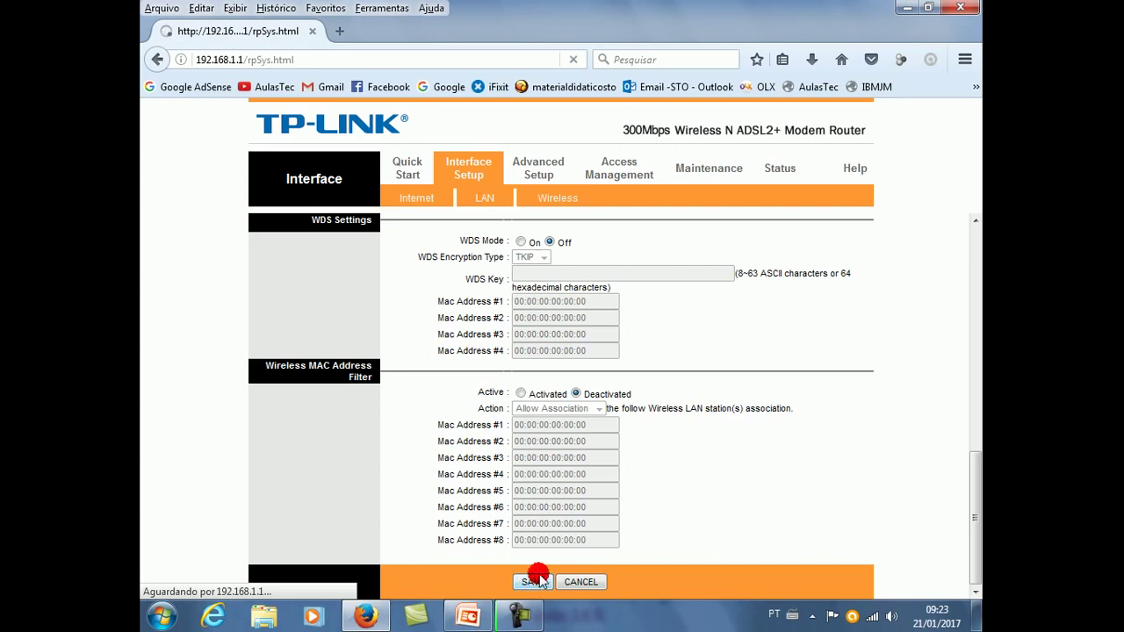
mouse_move(876, 623)
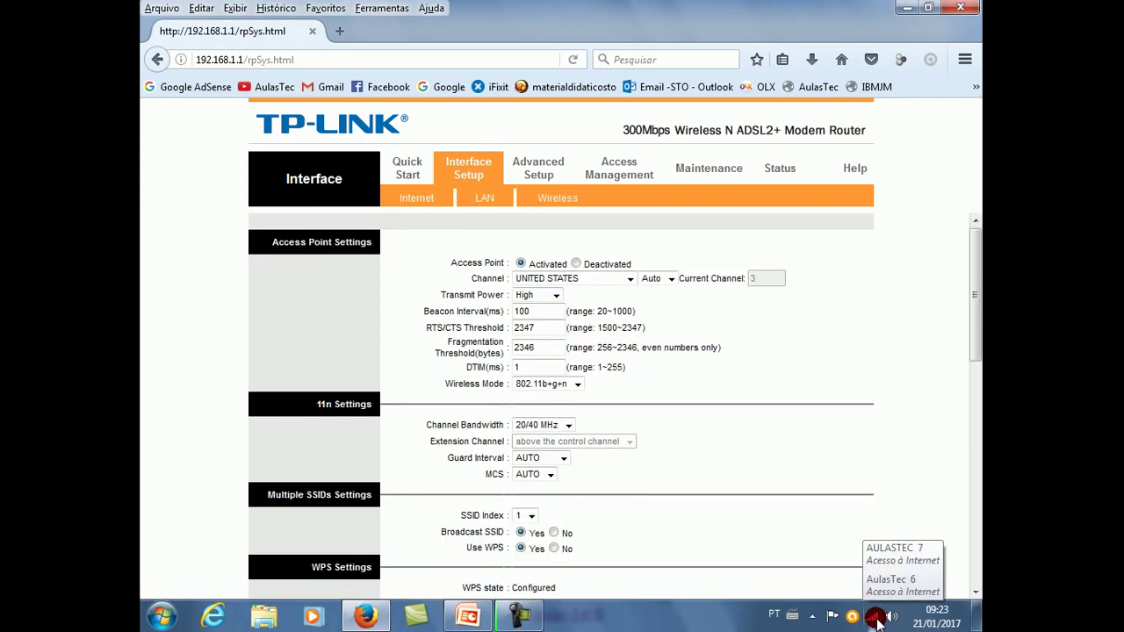
Disconnect Windows from the AULASTEC network and cancel the reconnection dialog
left_click(873, 621)
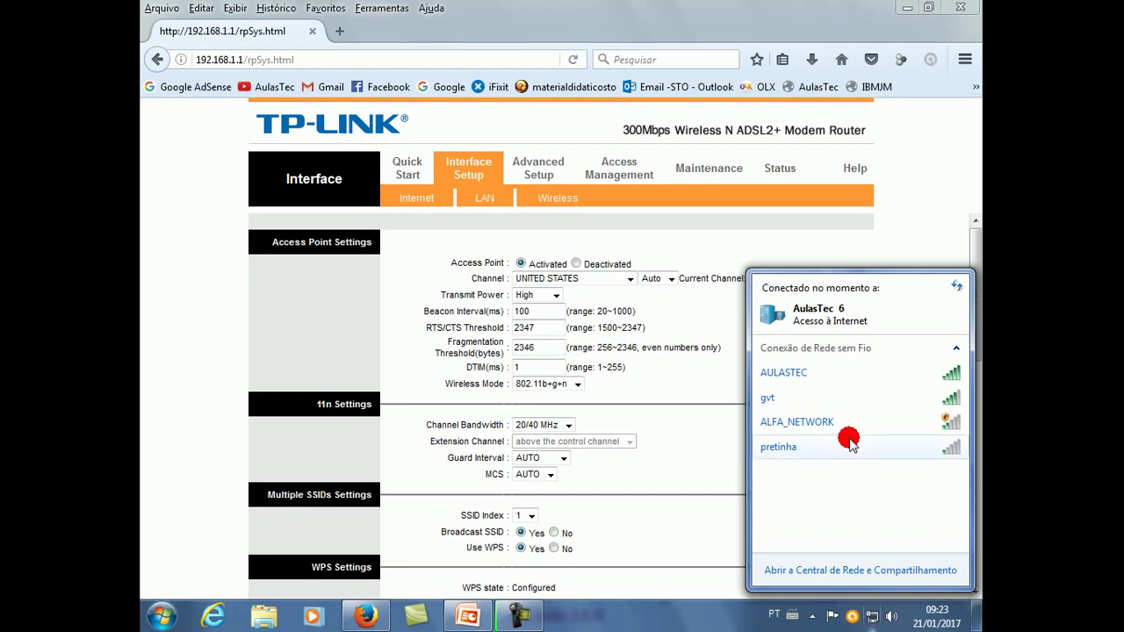
mouse_move(814, 373)
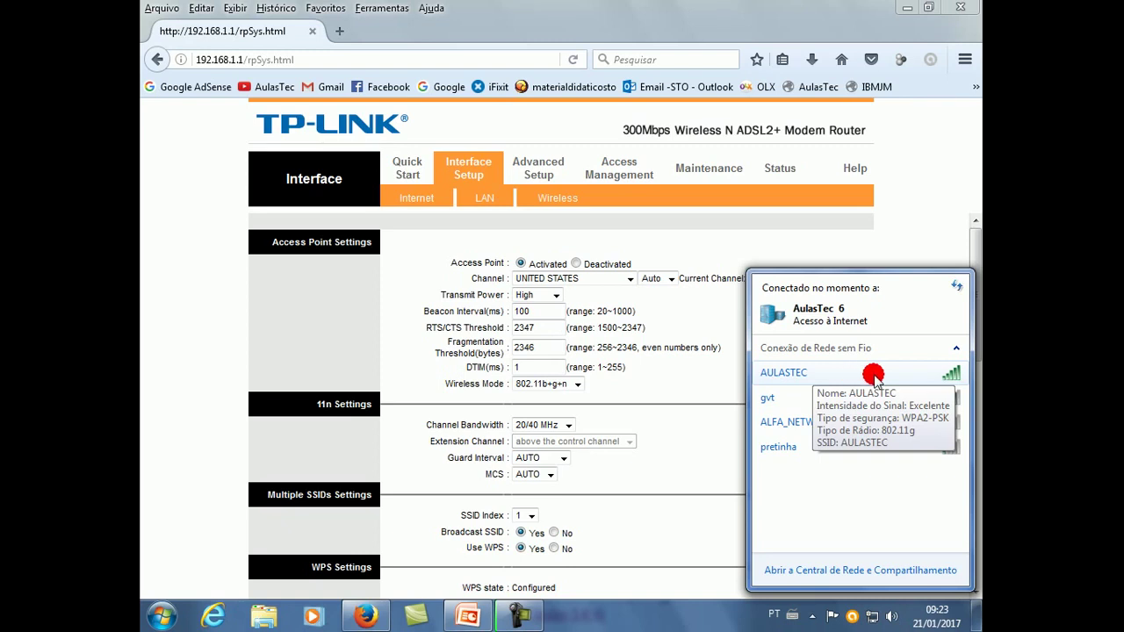
left_click(820, 373)
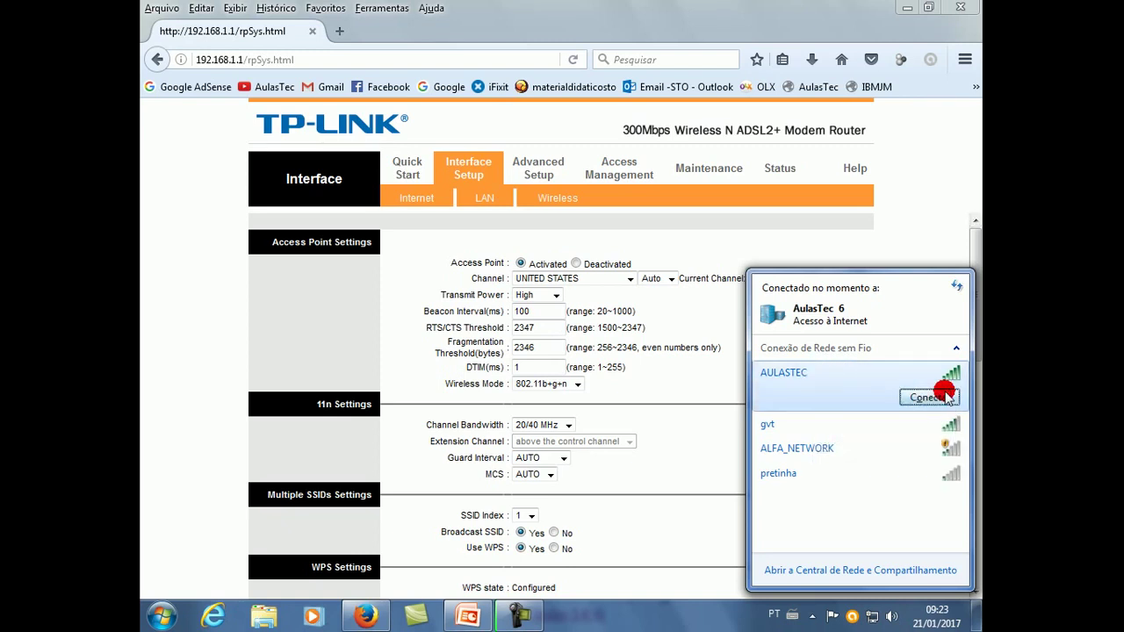
left_click(940, 396)
left_click(795, 530)
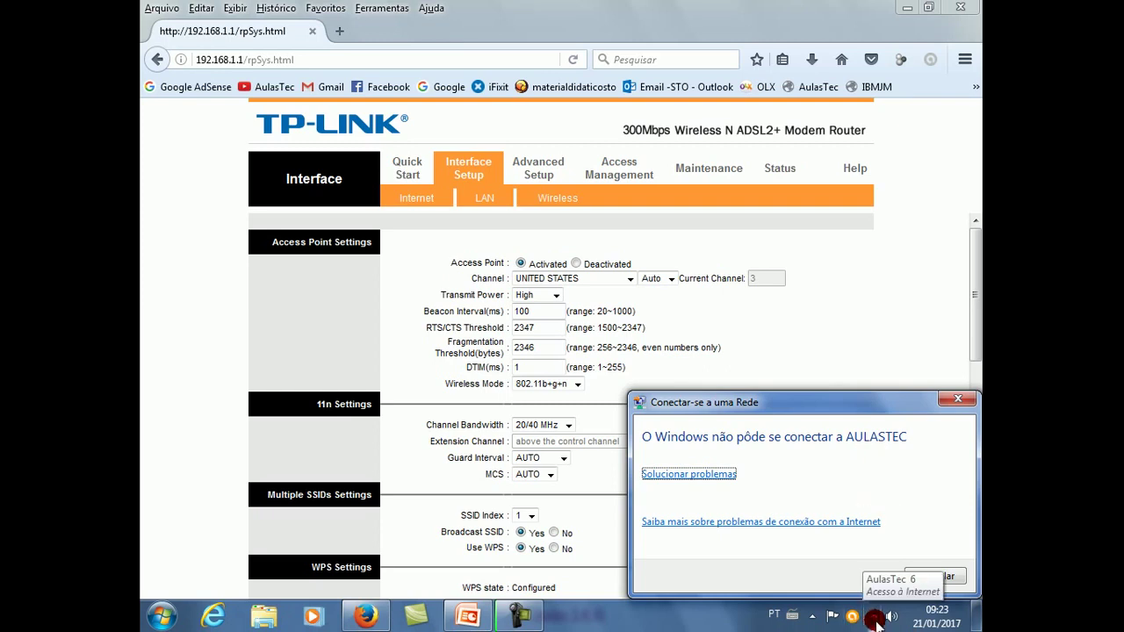
Dismiss the failed-connection notice and open the Network and Sharing Center
left_click(924, 578)
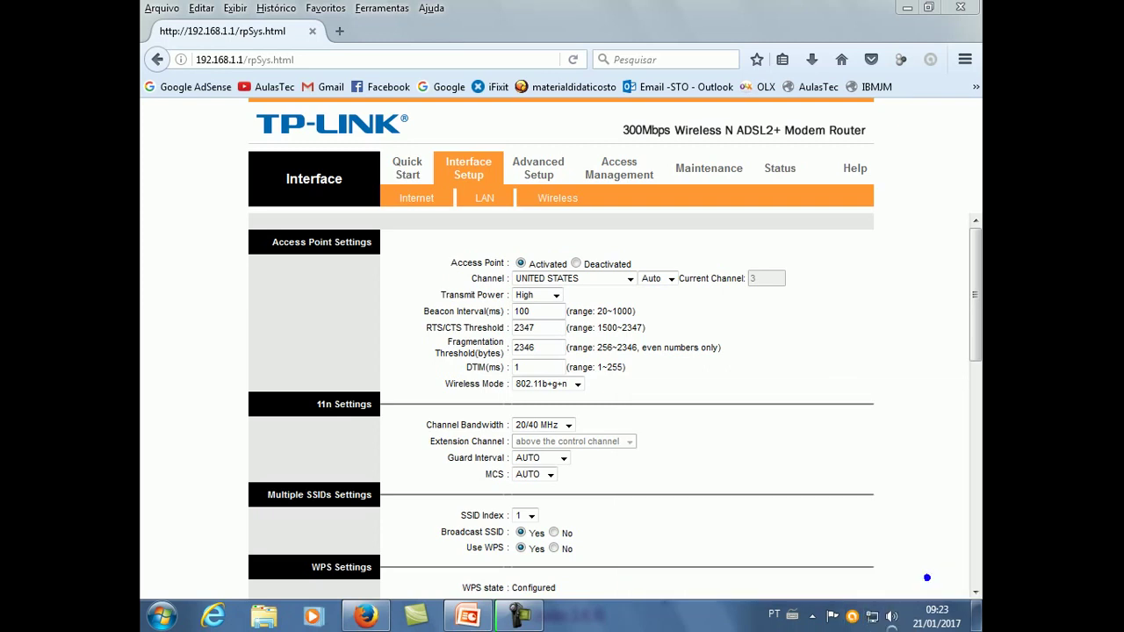
left_click(874, 619)
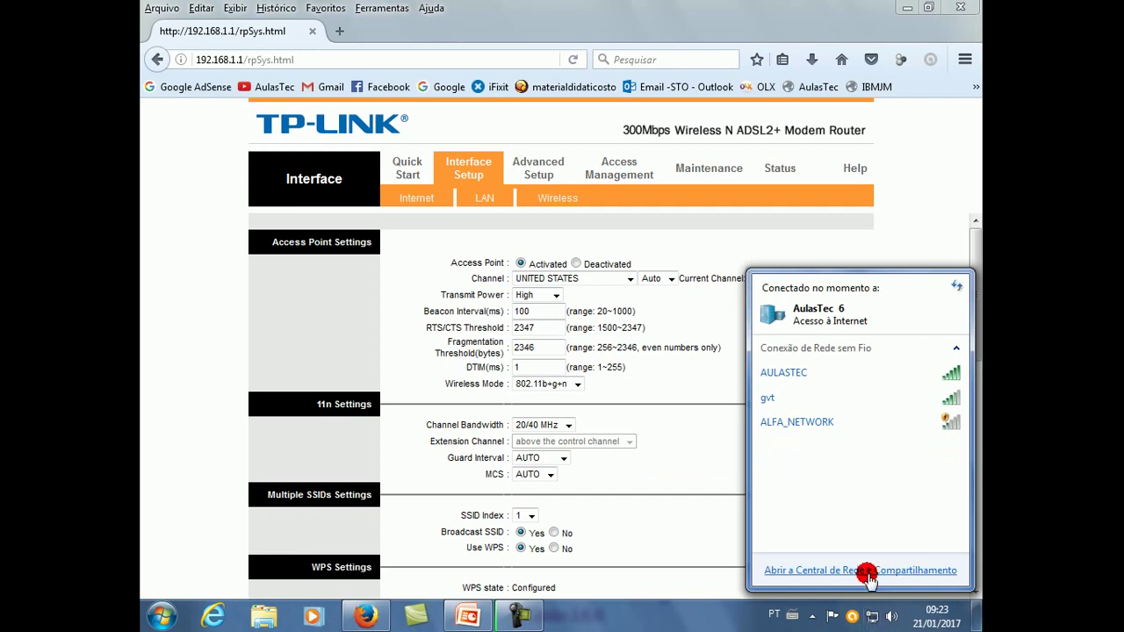
left_click(868, 572)
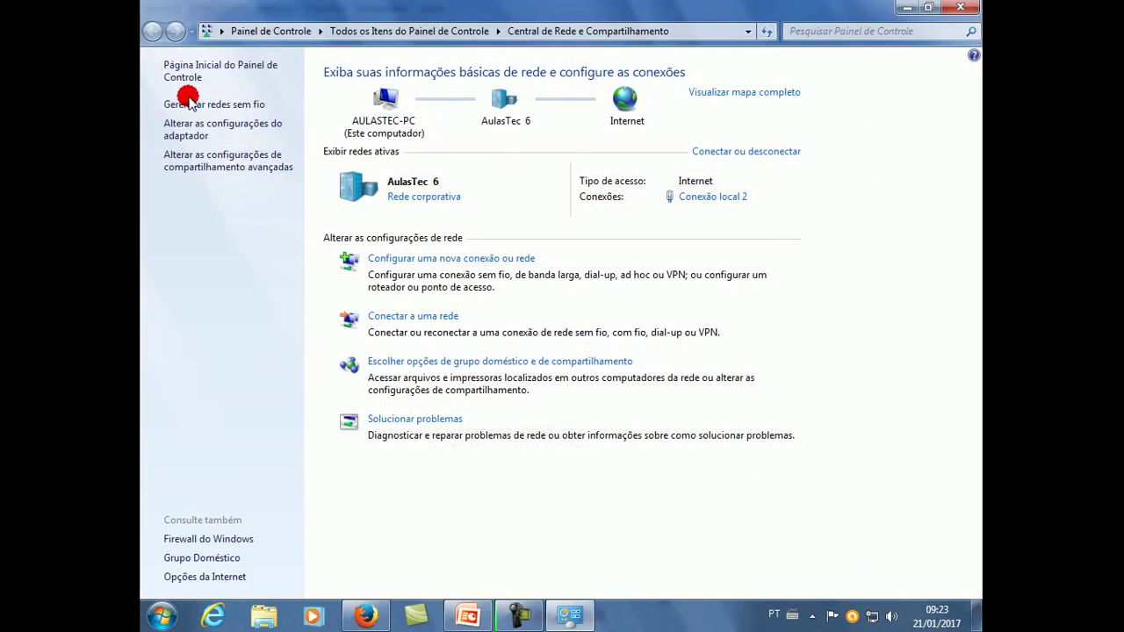
Remove the saved AULASTEC profile under Gerenciar redes sem fio and close the window
left_click(232, 109)
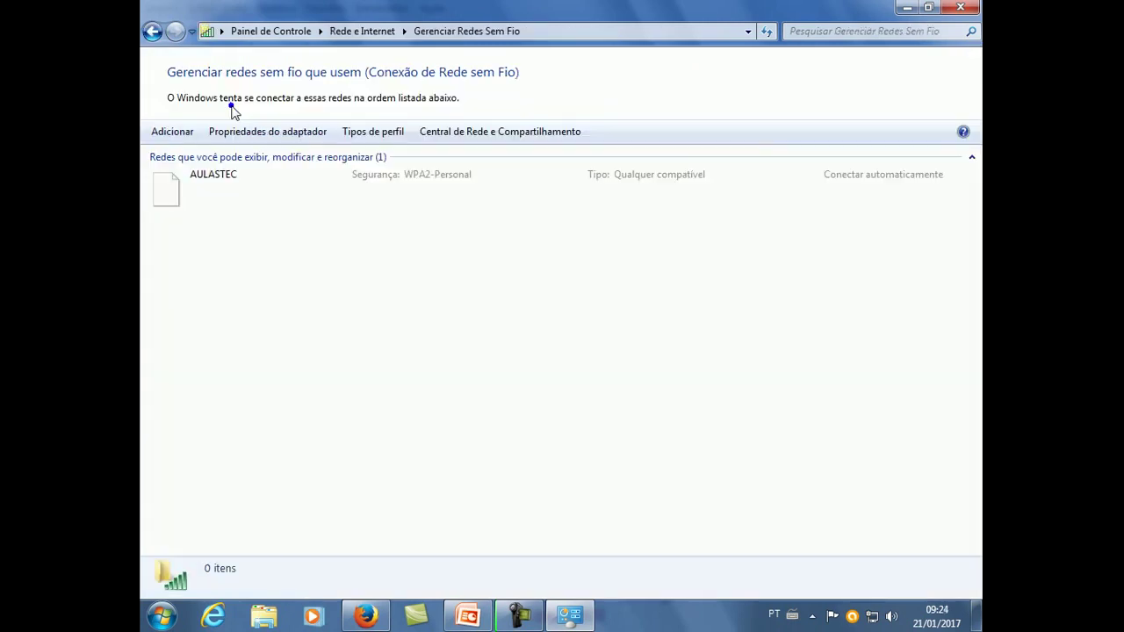
left_click(210, 188)
left_click(209, 180)
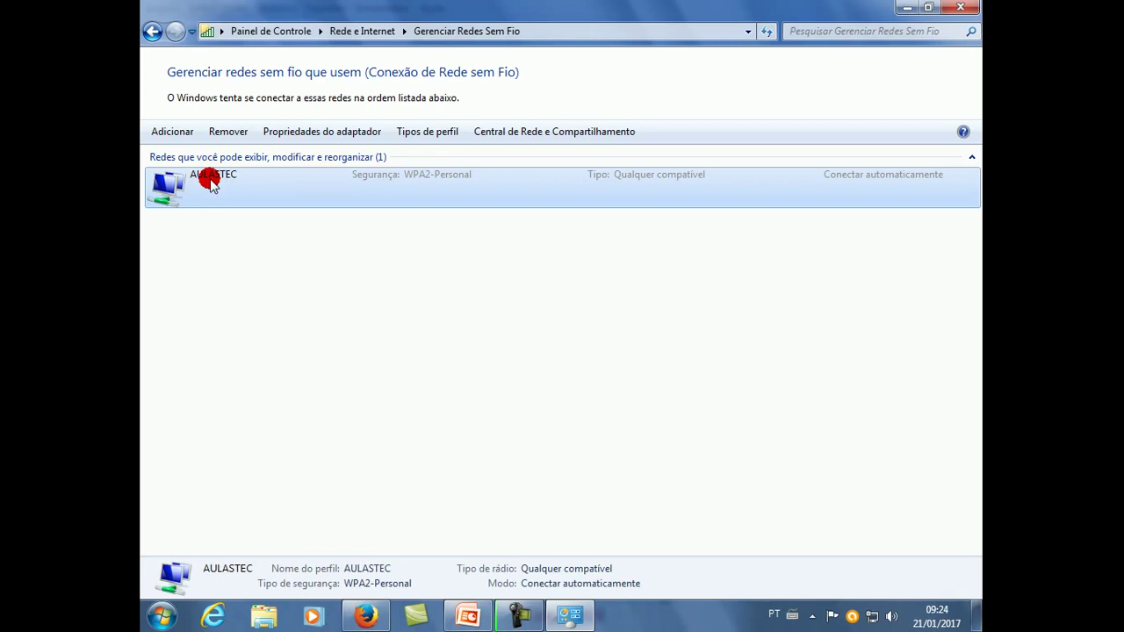
right_click(211, 185)
left_click(272, 207)
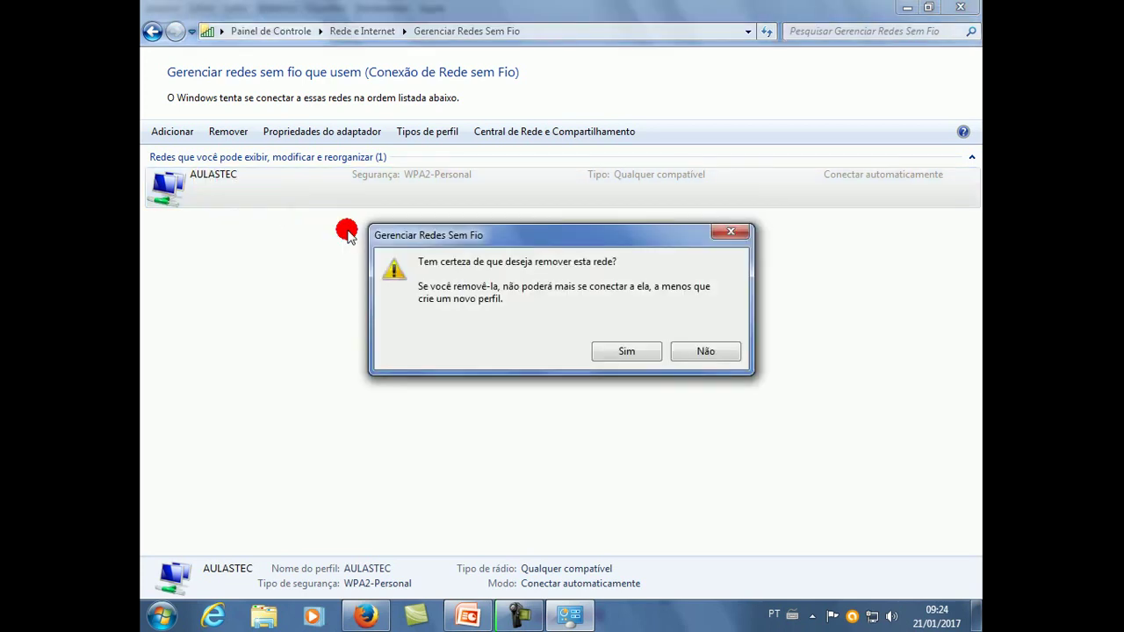
left_click(621, 348)
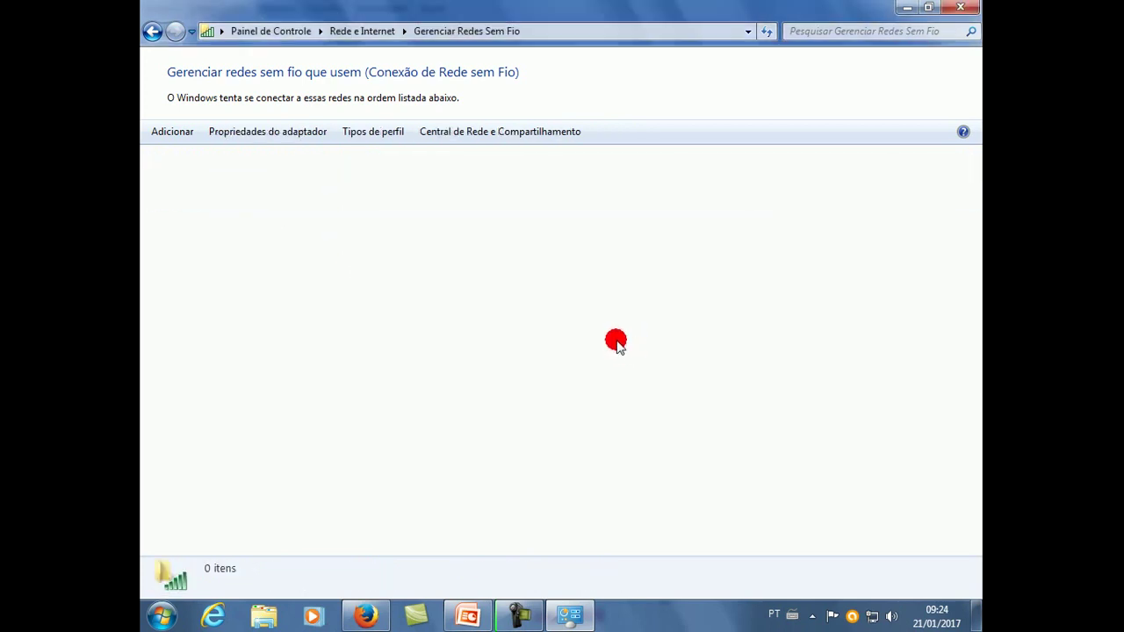
left_click(952, 8)
mouse_move(874, 622)
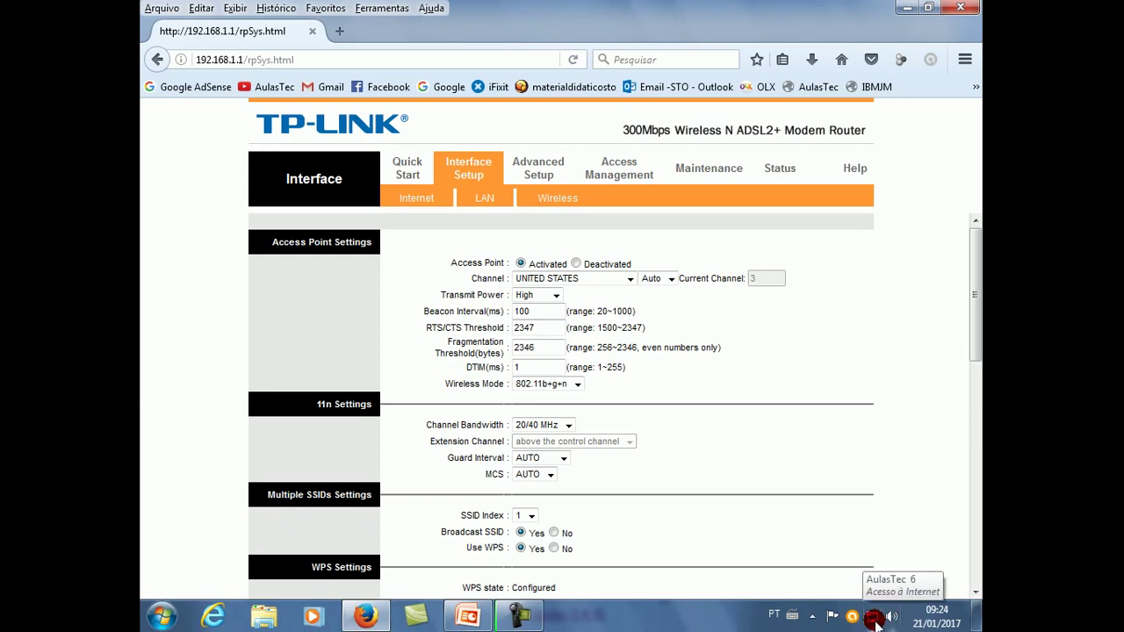
Connect to AULASTEC from the tray, entering the new network security key
left_click(875, 619)
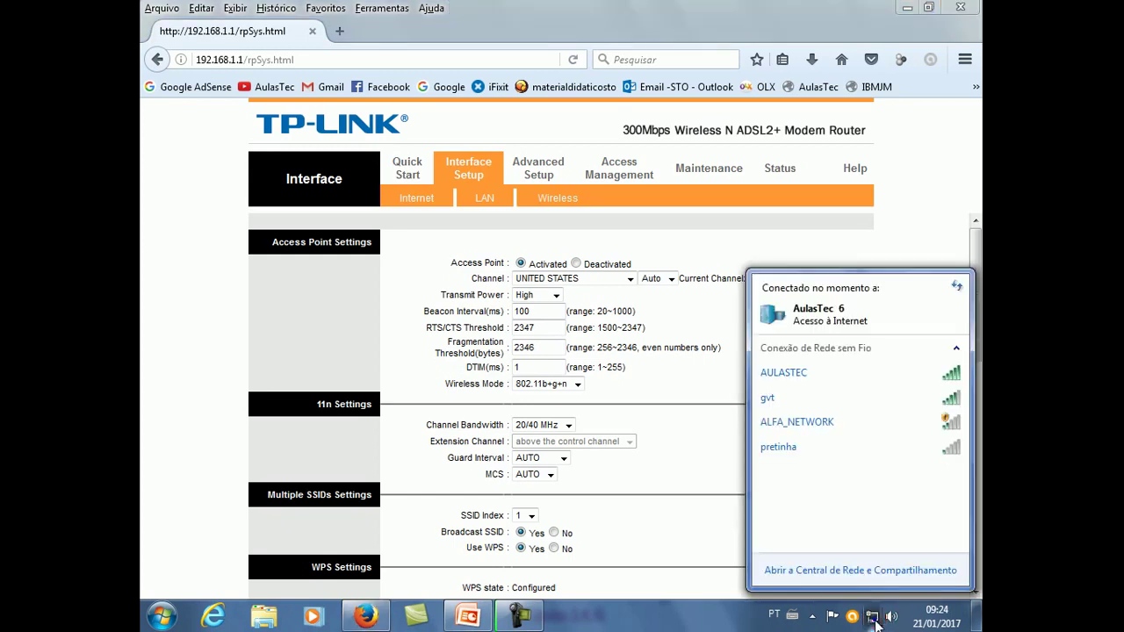
left_click(846, 372)
left_click(930, 398)
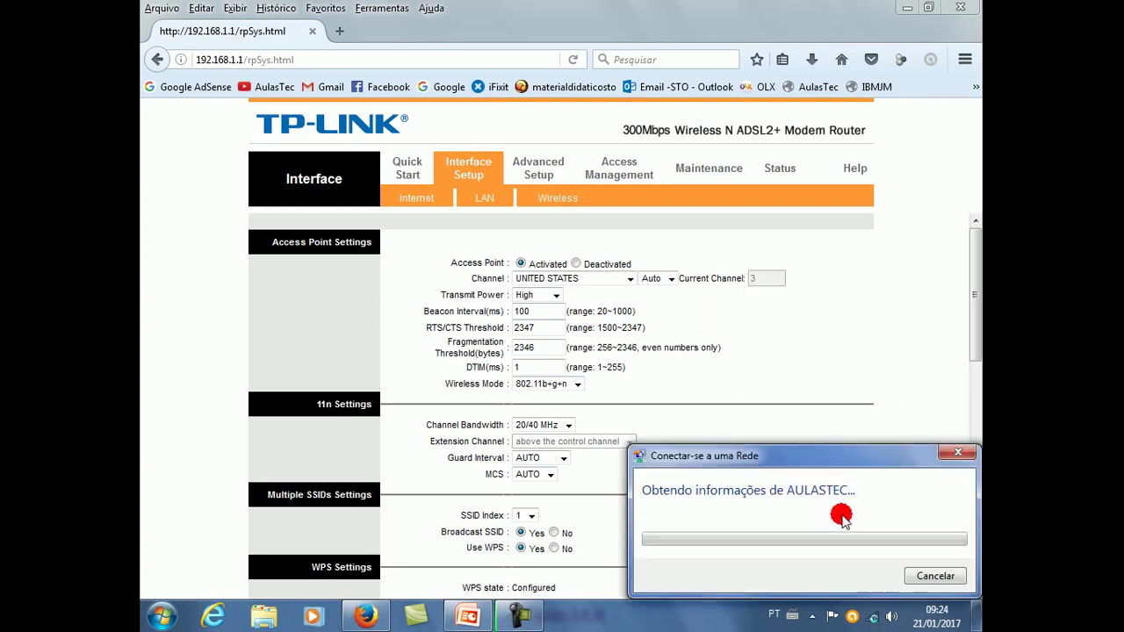
left_click(851, 445)
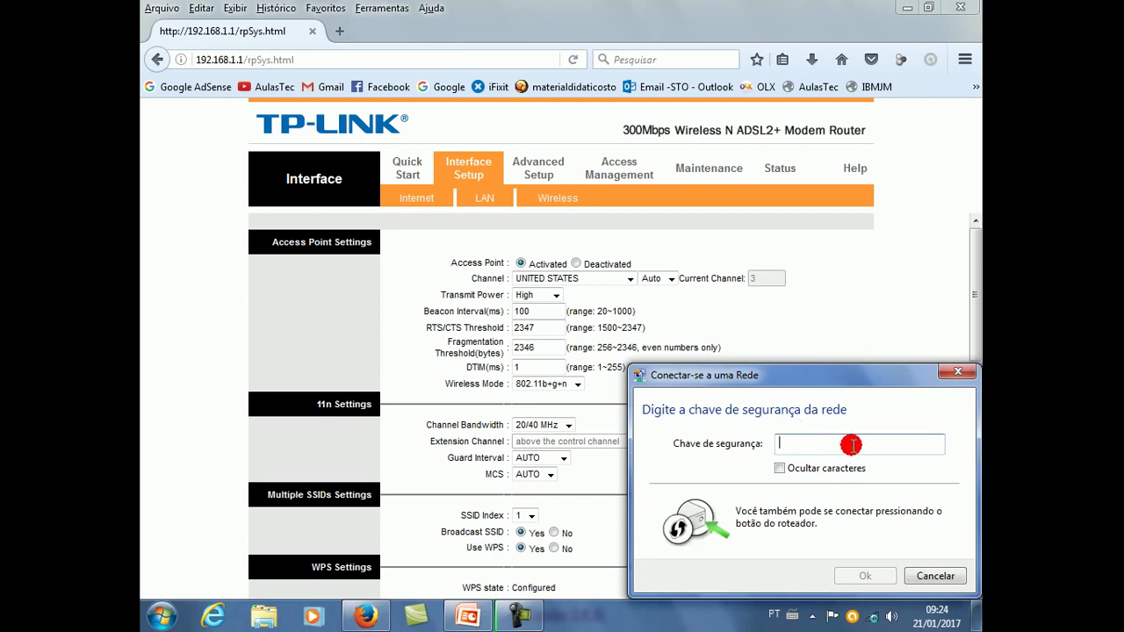
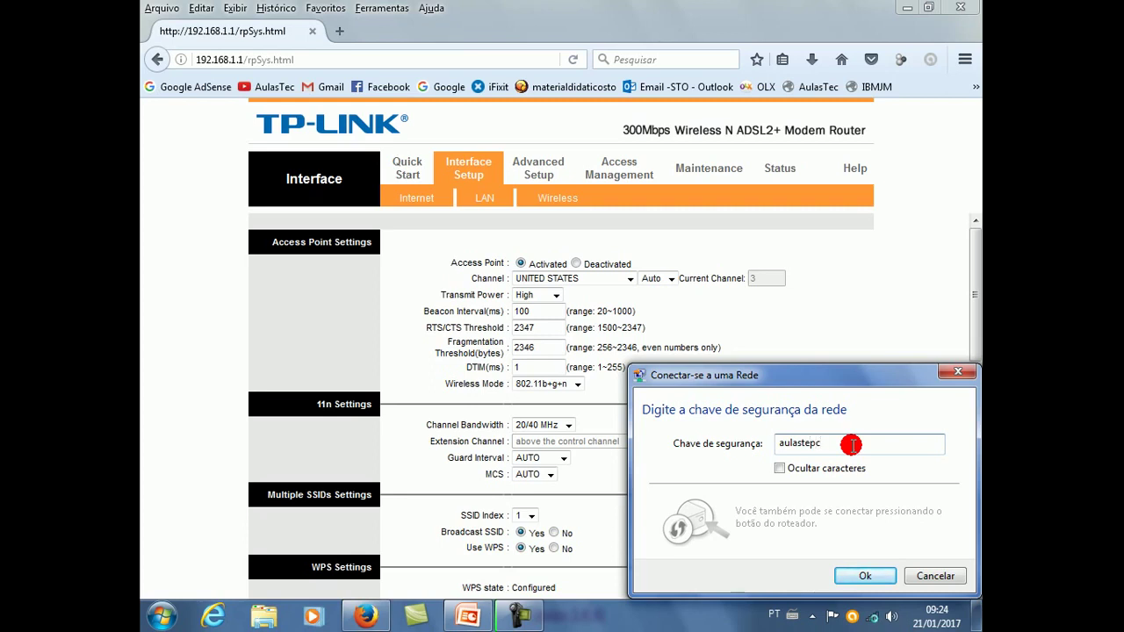
left_click(865, 576)
Confirm AULASTEC shows as connected, then close Firefox
mouse_move(879, 619)
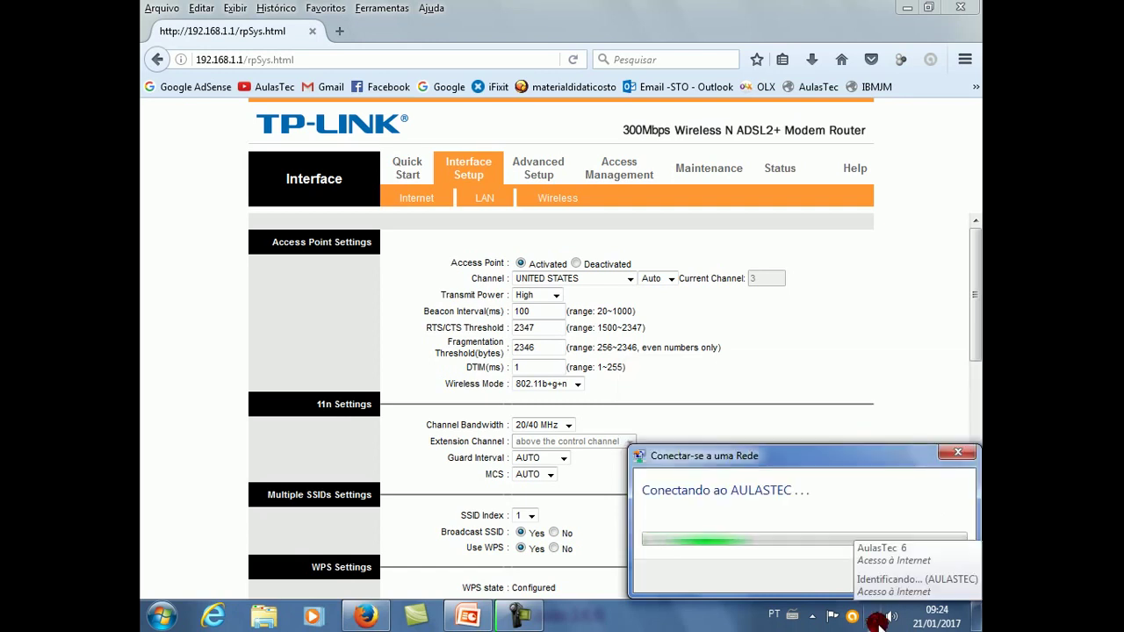
left_click(879, 619)
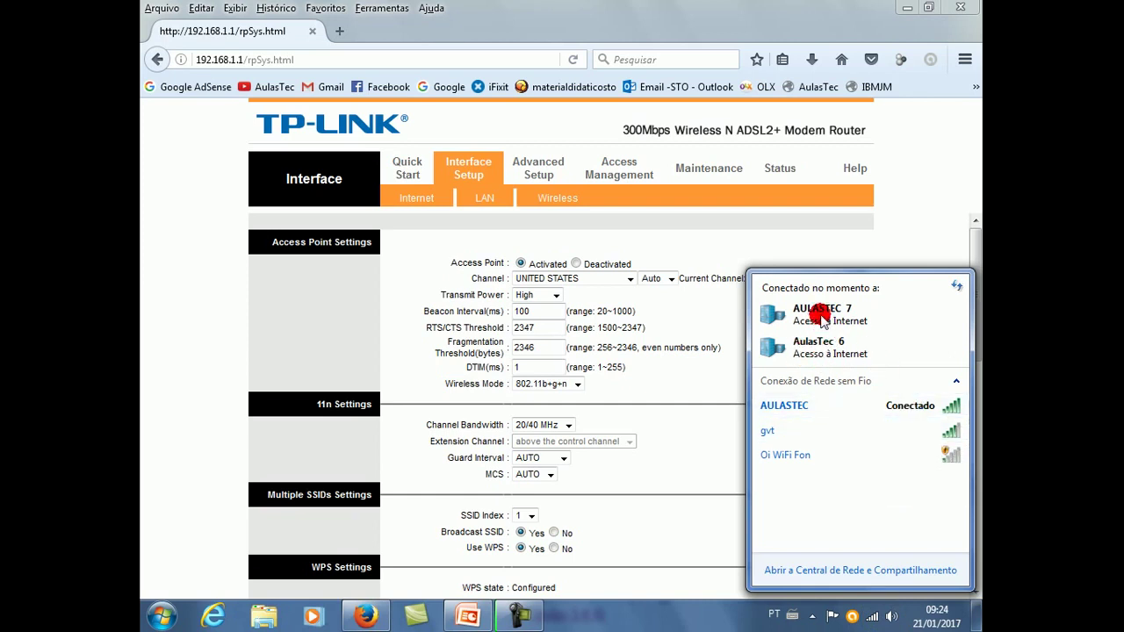
left_click(956, 288)
left_click(658, 610)
left_click(752, 589)
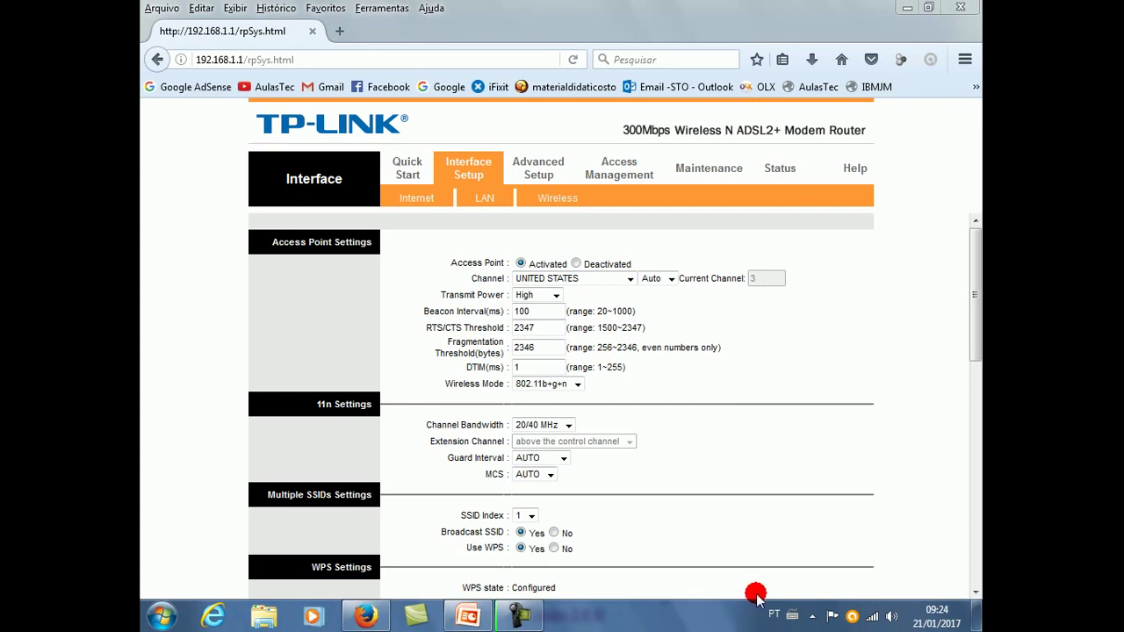
left_click(961, 7)
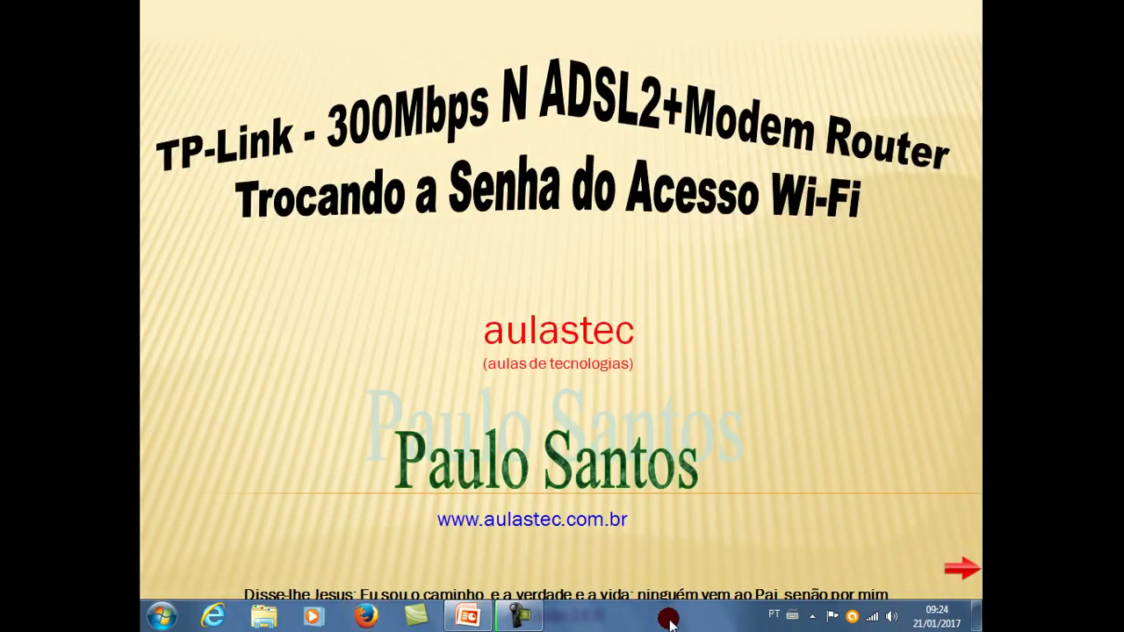